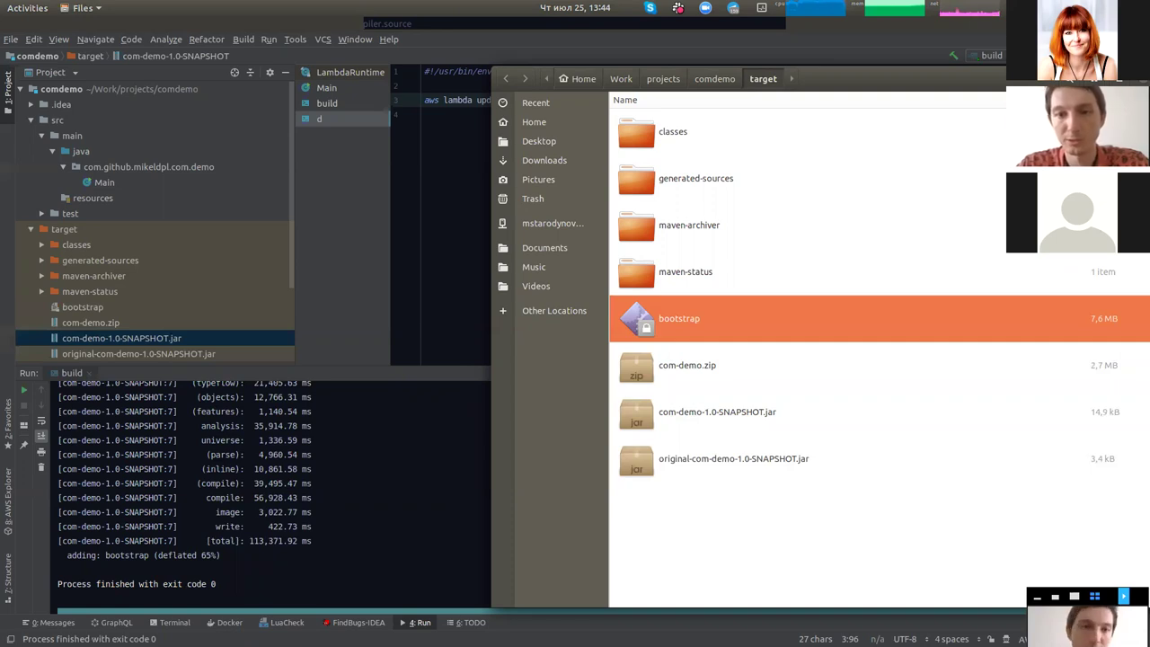
# Bring the target folder window fully into view, select com-demo.zip, and return to the deployment script in IntelliJ IDEA
pyautogui.moveTo(1121, 318); pyautogui.dragTo(851, 319)
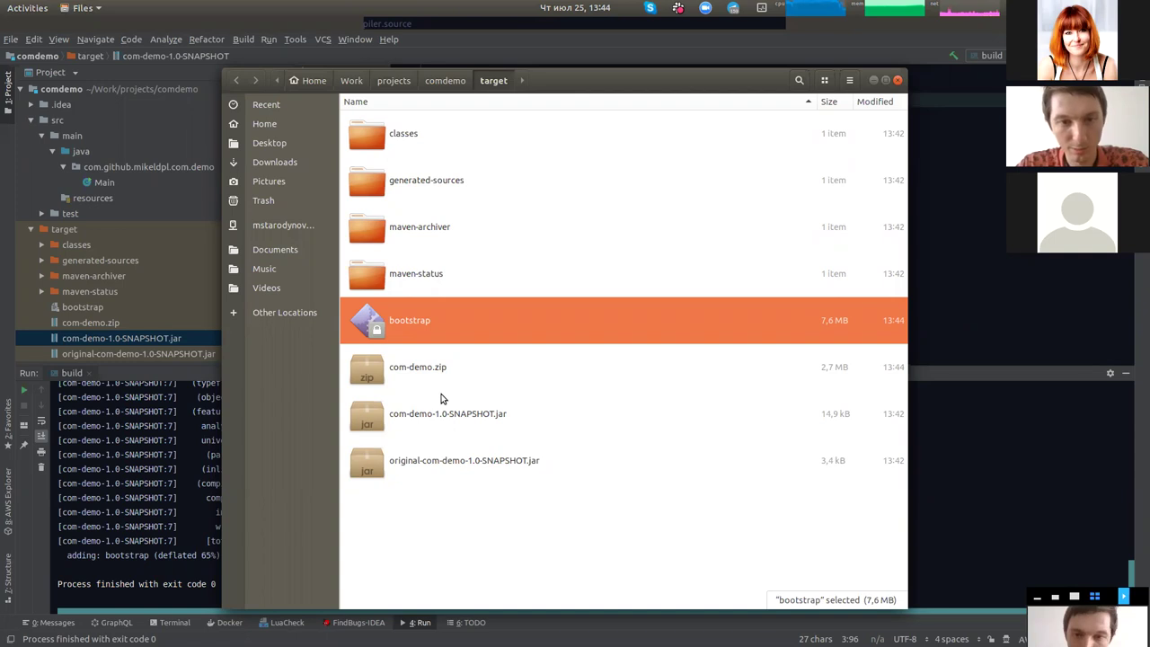
pyautogui.click(827, 380)
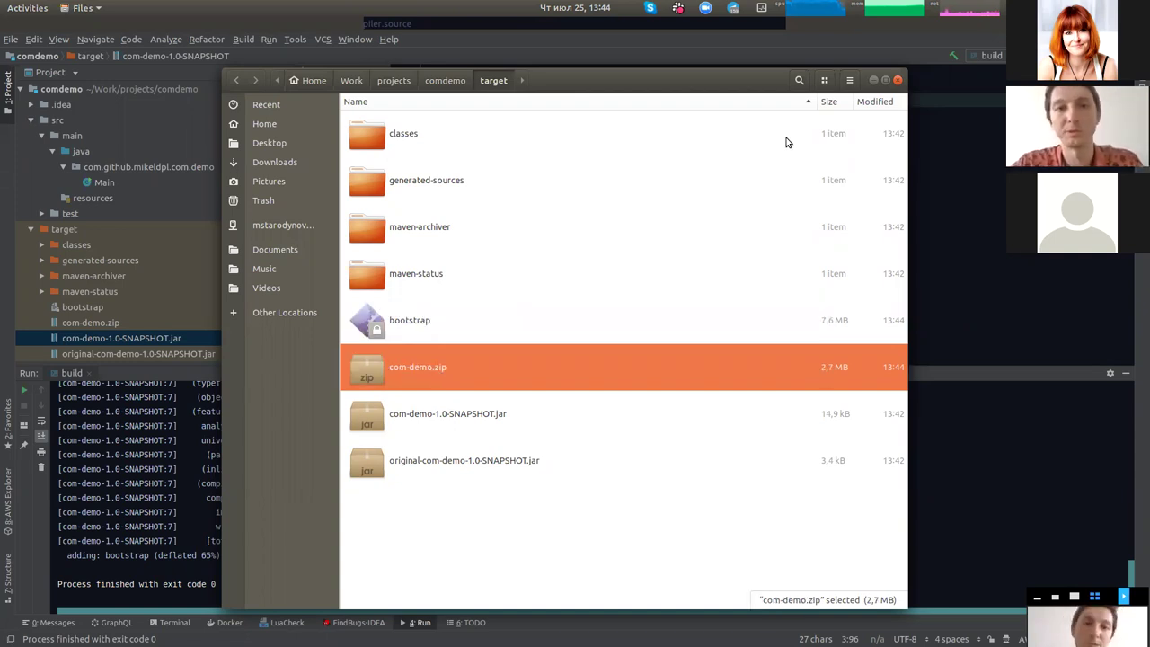
pyautogui.moveTo(717, 78); pyautogui.dragTo(672, 87)
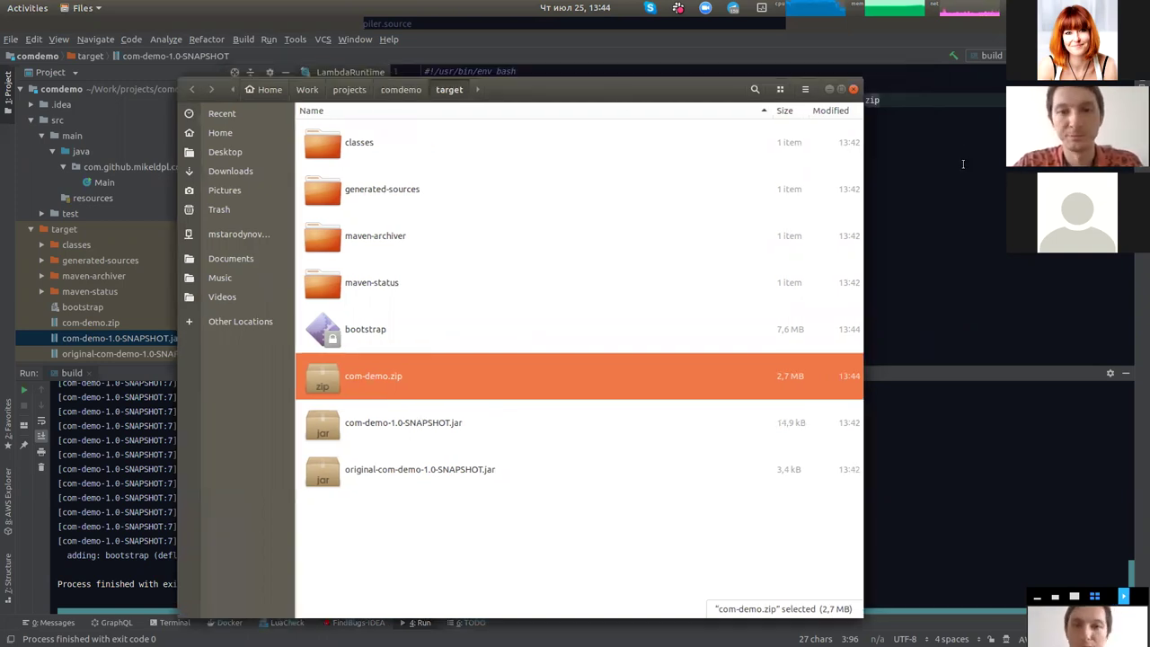
pyautogui.hotkey('alt', 'Tab')
pyautogui.click(842, 170)
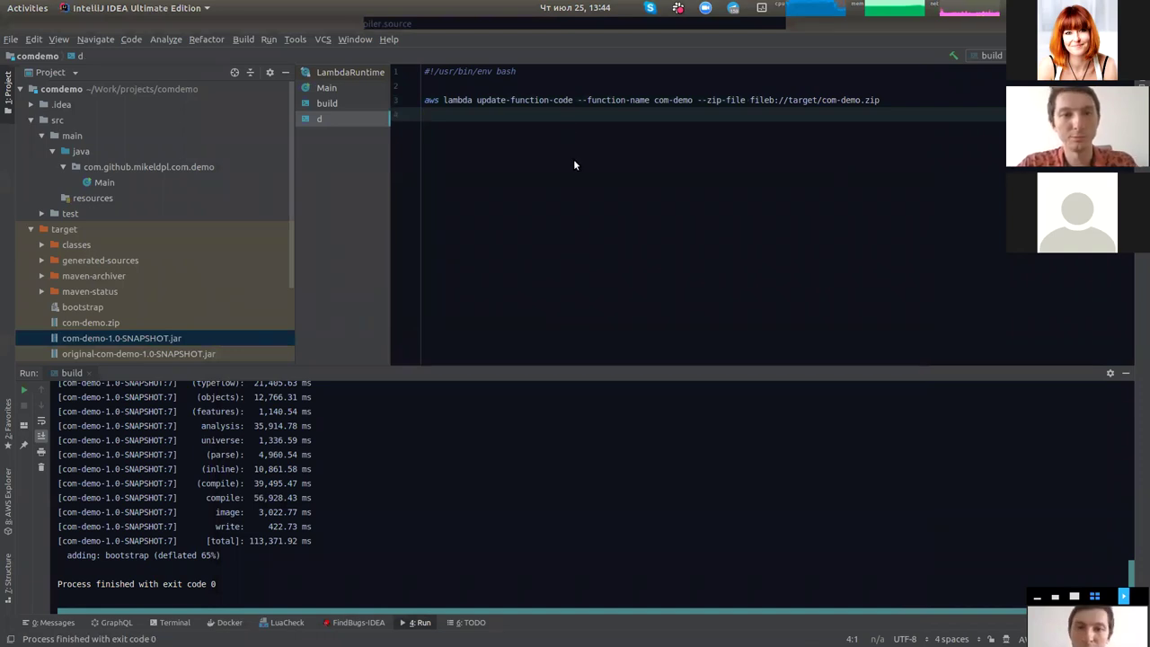
# Switch to Google Chrome, exit the full-screen presentation, and sign in to the AWS console with the account password
pyautogui.hotkey('alt', 'Tab')
pyautogui.press('Tab')
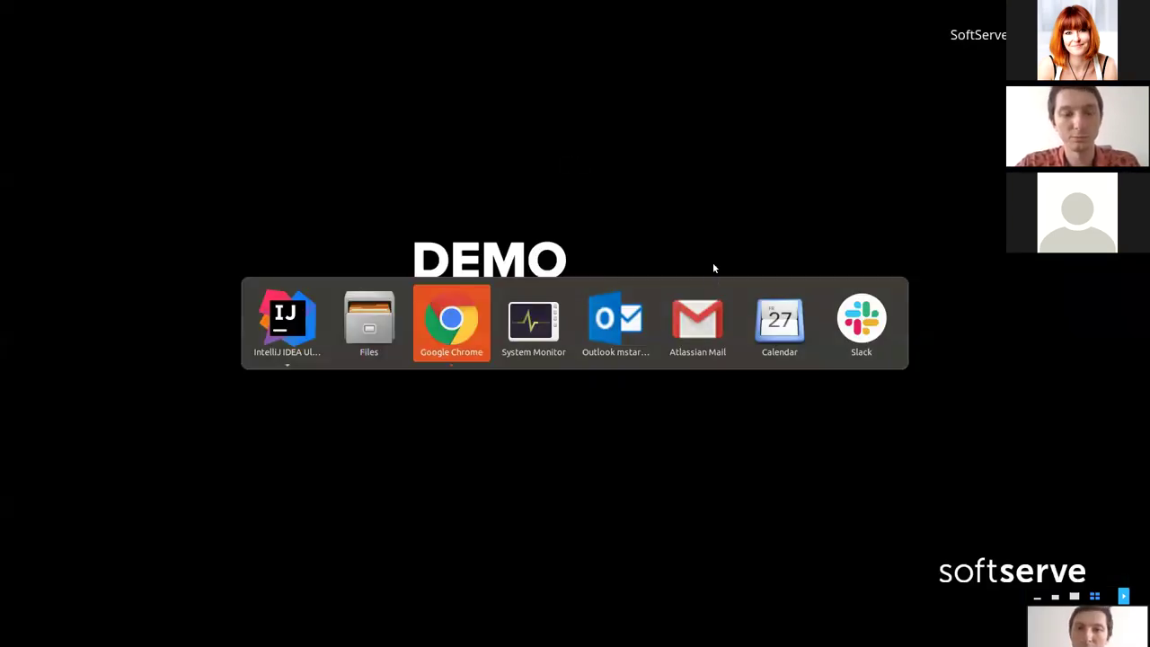
pyautogui.press('F11')
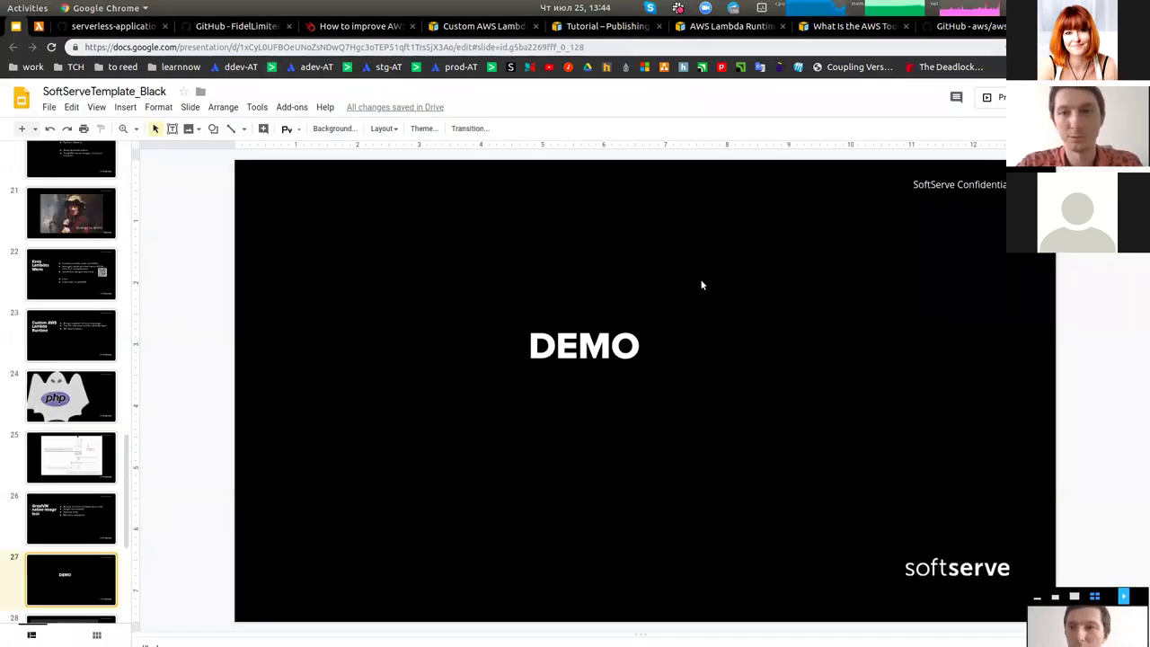
pyautogui.hotkey('ctrl', 'Tab')
pyautogui.click(1003, 156)
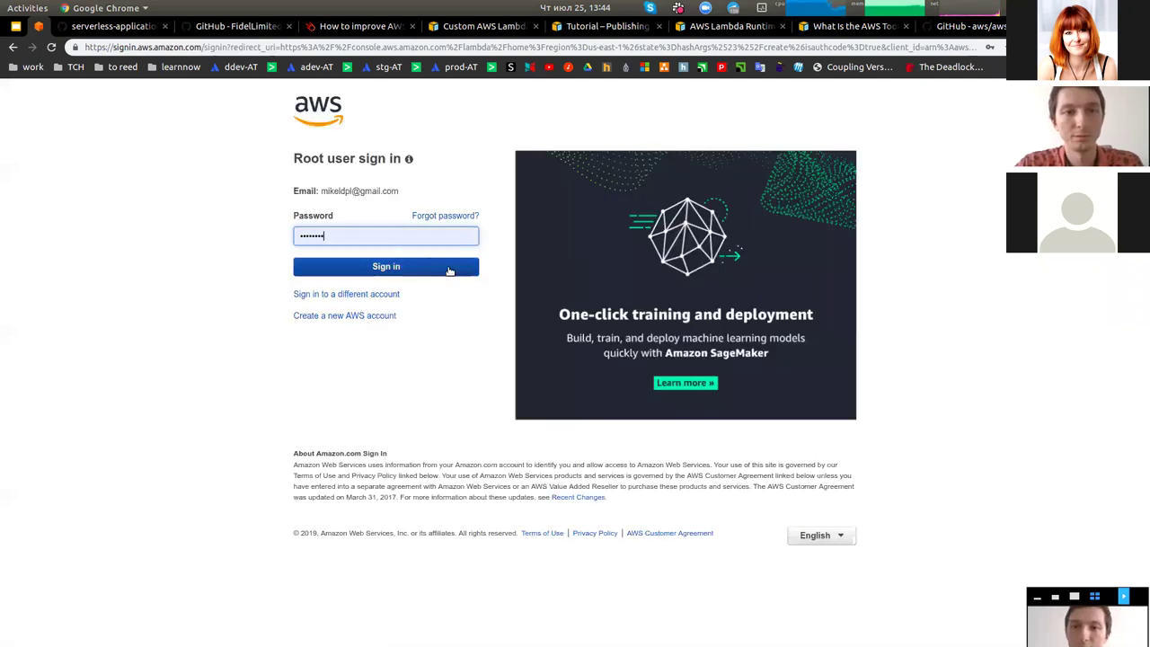
pyautogui.click(403, 267)
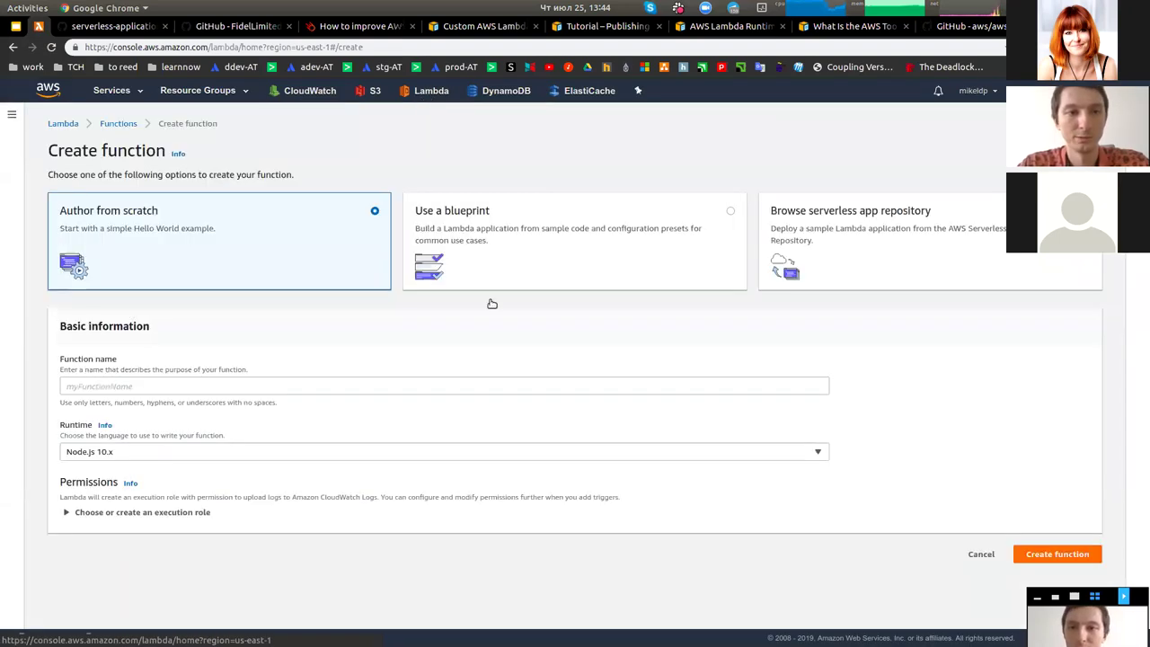
# Create a Lambda function from scratch named com-demo with the runtime "Provide your own bootstrap"
pyautogui.click(148, 387)
pyautogui.write('com-demo')
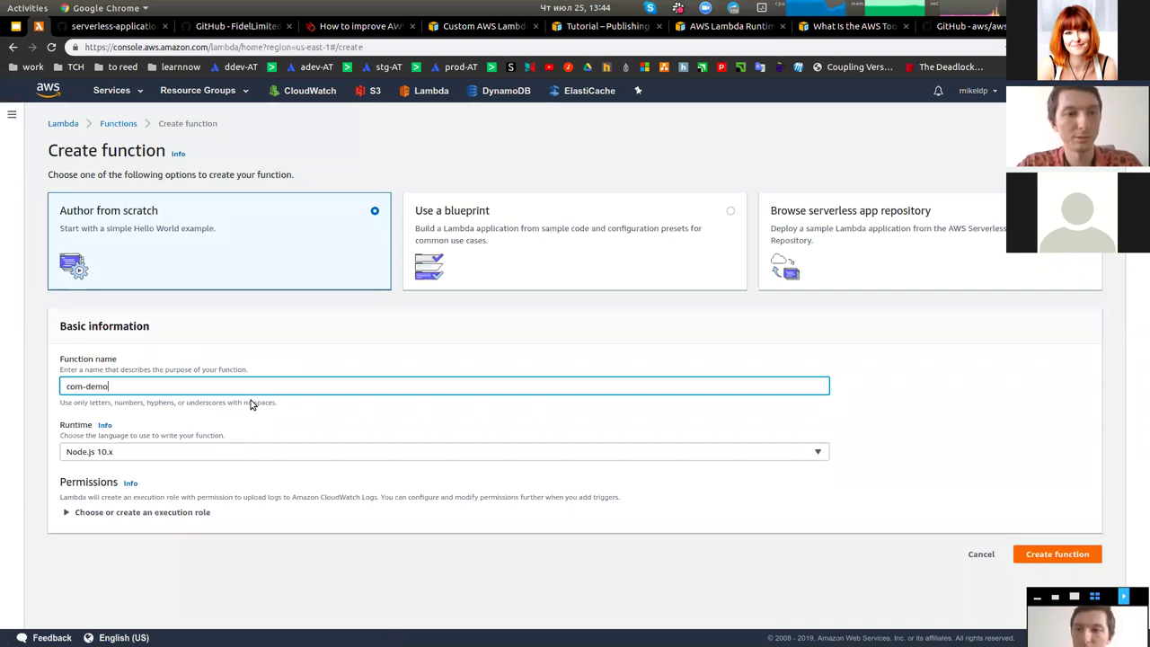
pyautogui.click(154, 454)
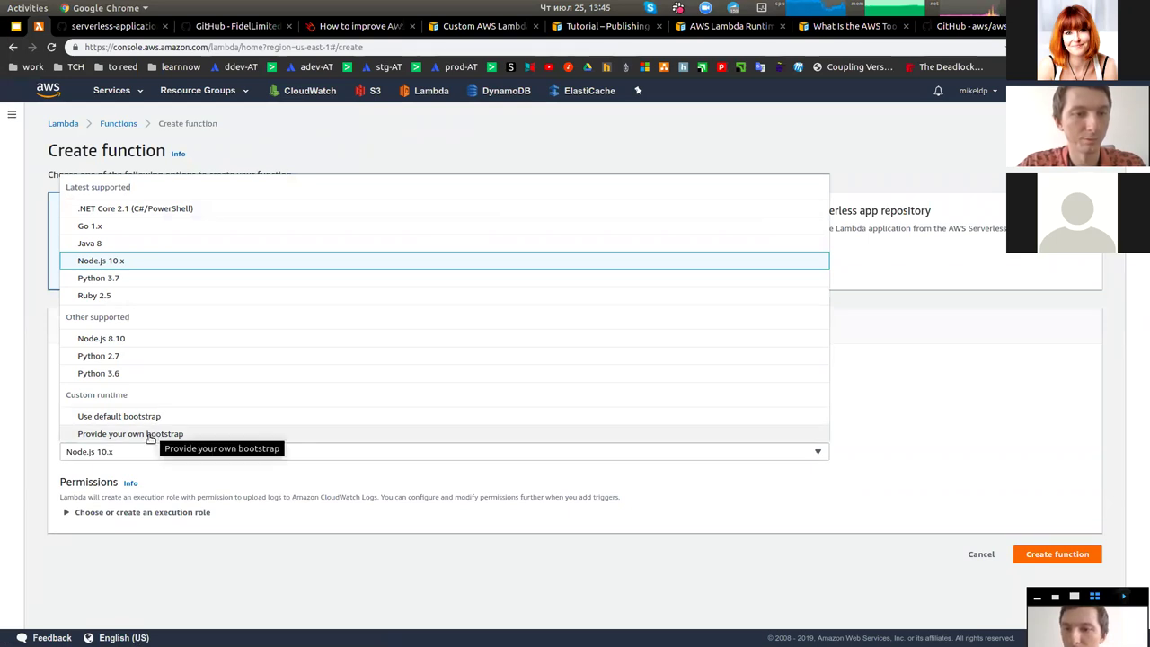
pyautogui.click(150, 435)
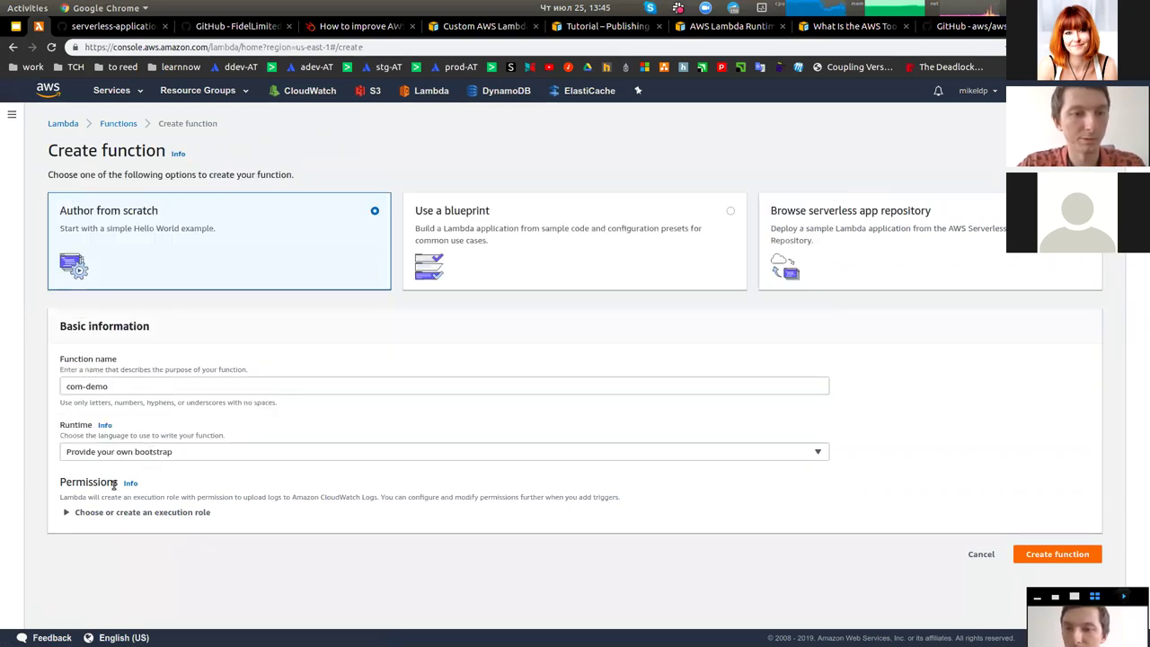
pyautogui.click(147, 456)
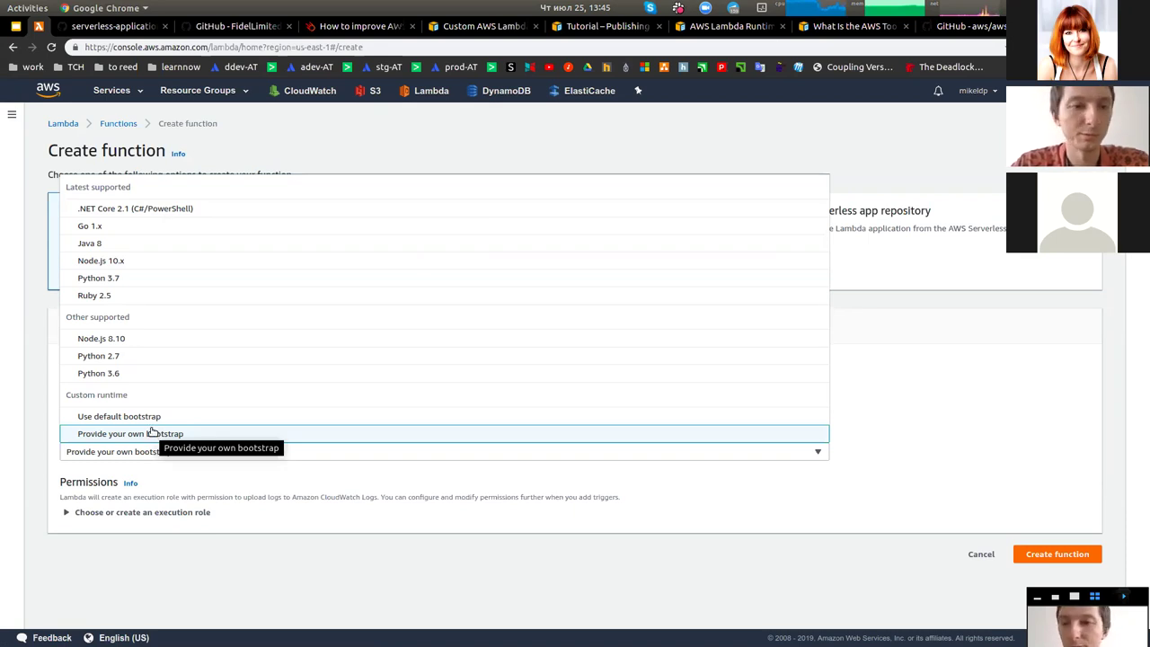
pyautogui.click(231, 482)
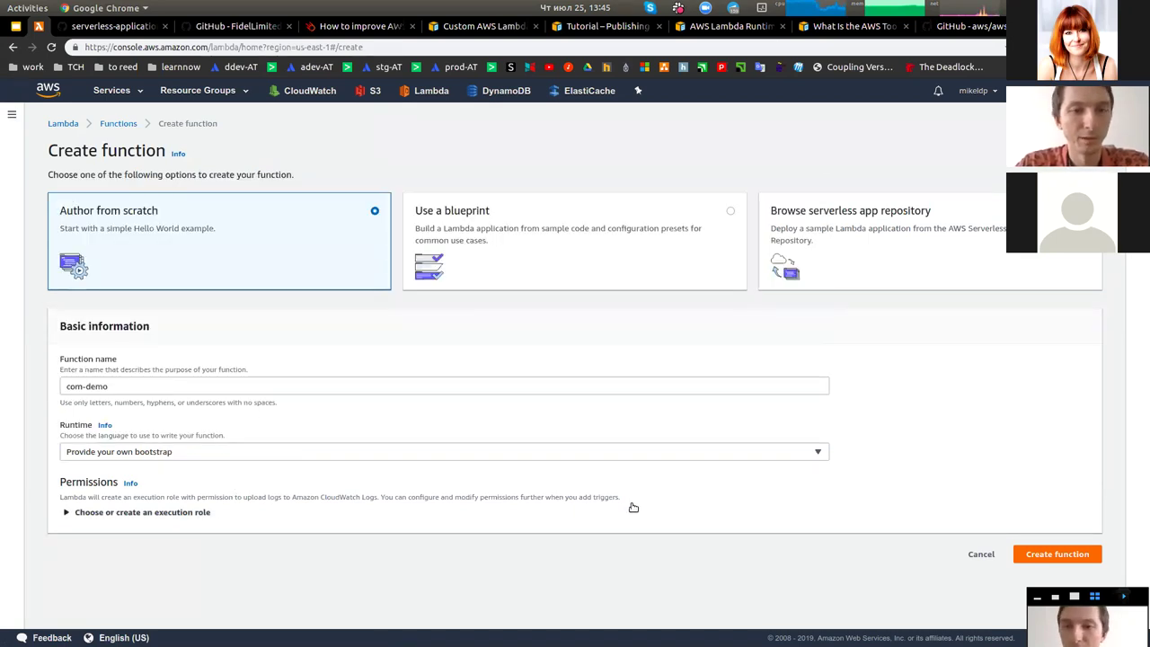
pyautogui.click(1055, 557)
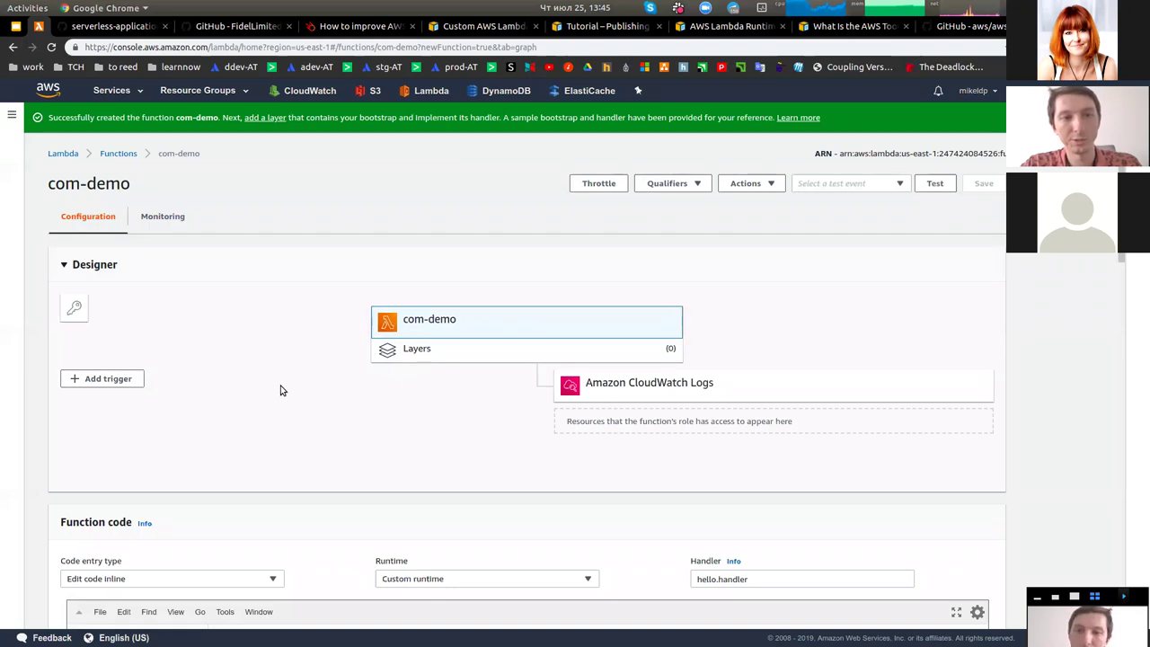
# Add an API Gateway trigger to the com-demo function, creating a new API with Open security
pyautogui.click(106, 379)
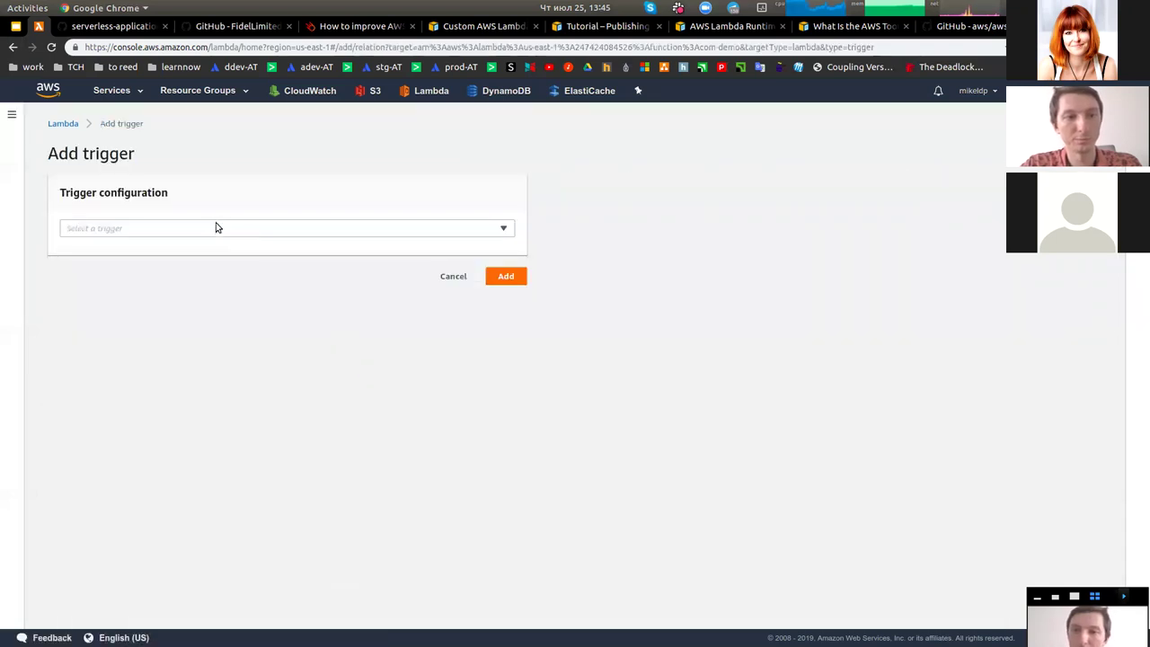
pyautogui.click(261, 234)
pyautogui.click(242, 275)
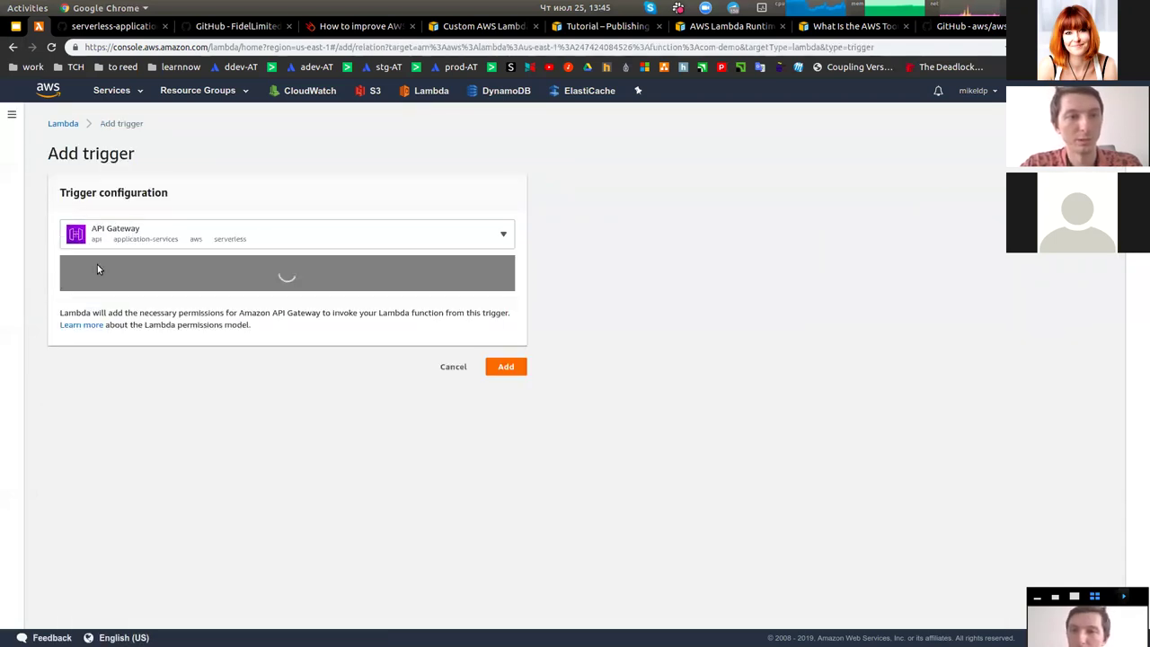
pyautogui.click(185, 336)
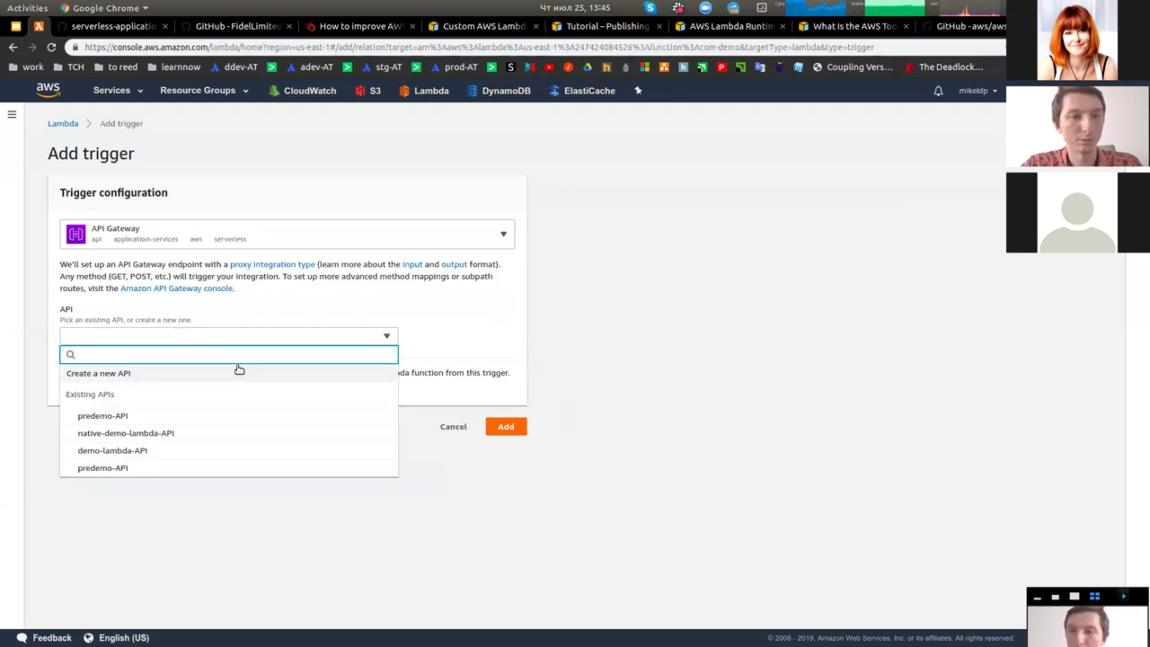
pyautogui.click(278, 366)
pyautogui.click(148, 389)
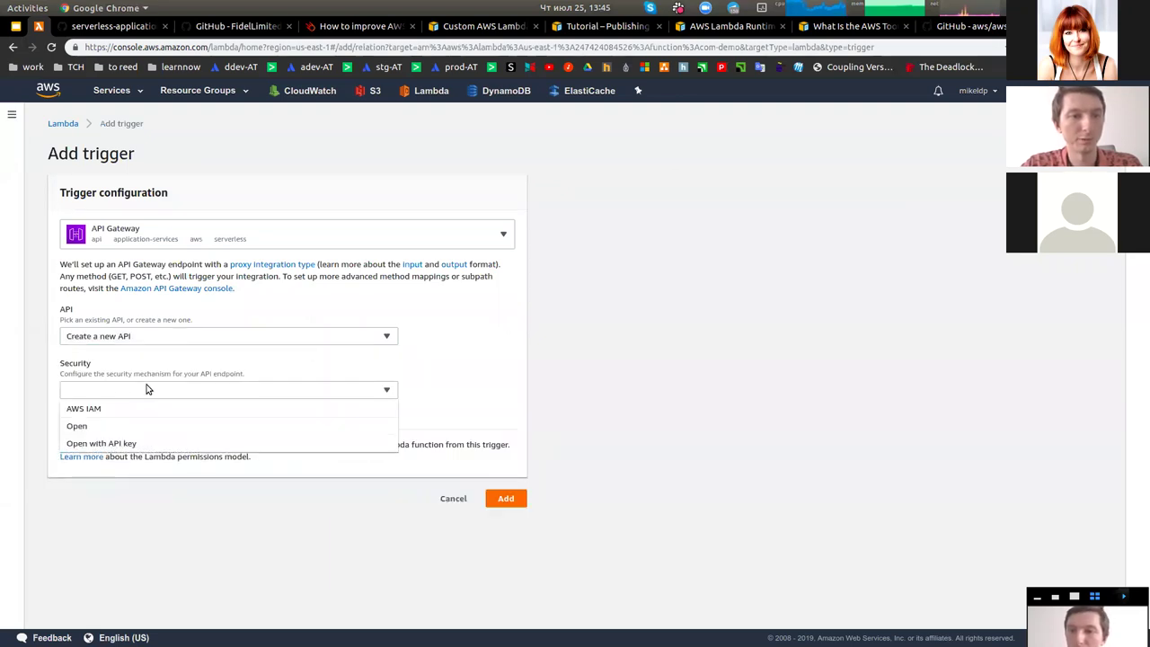
pyautogui.click(177, 425)
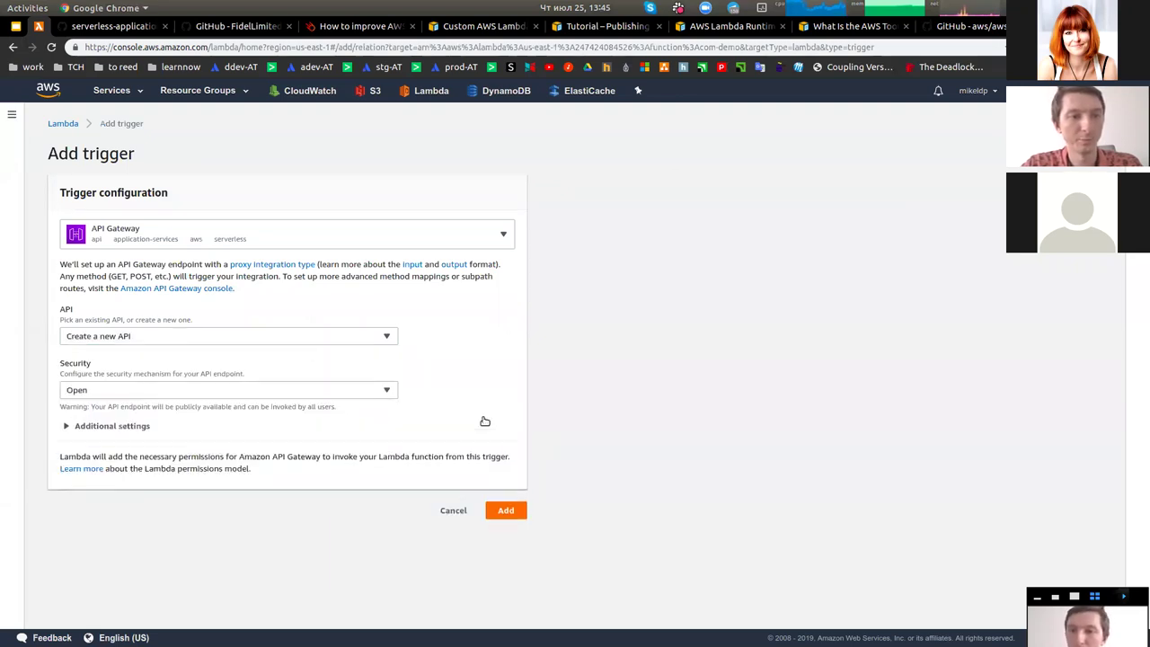
pyautogui.click(505, 512)
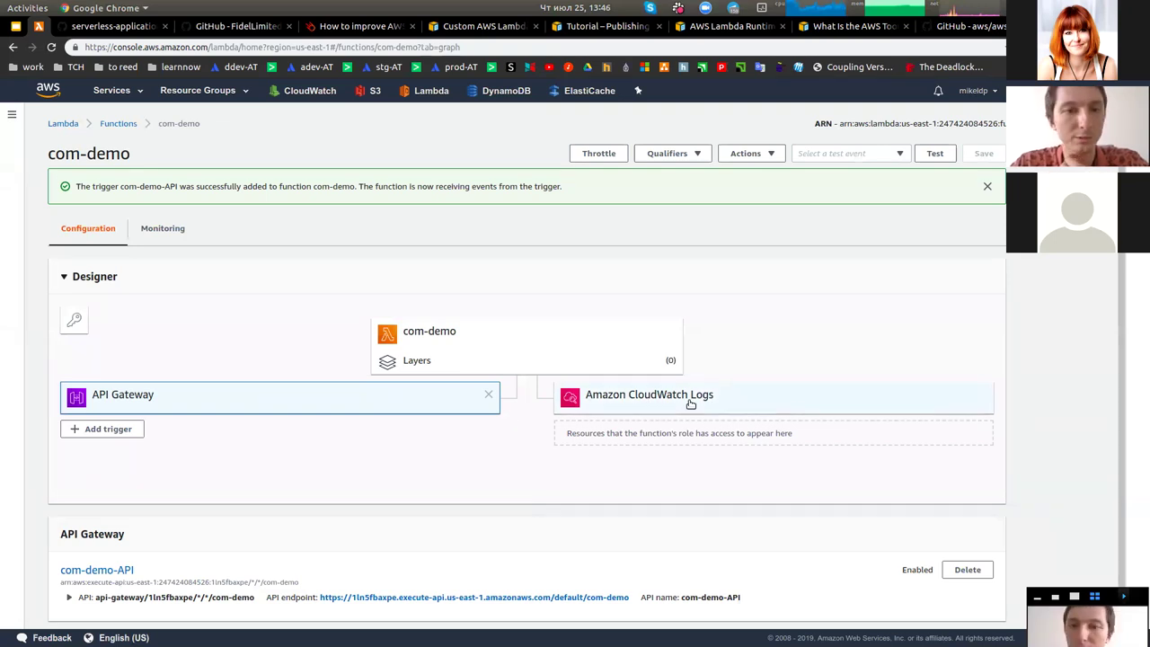
# Create a test event named test1 for the com-demo function from the Hello World template
pyautogui.scroll(-1, 620, 423)
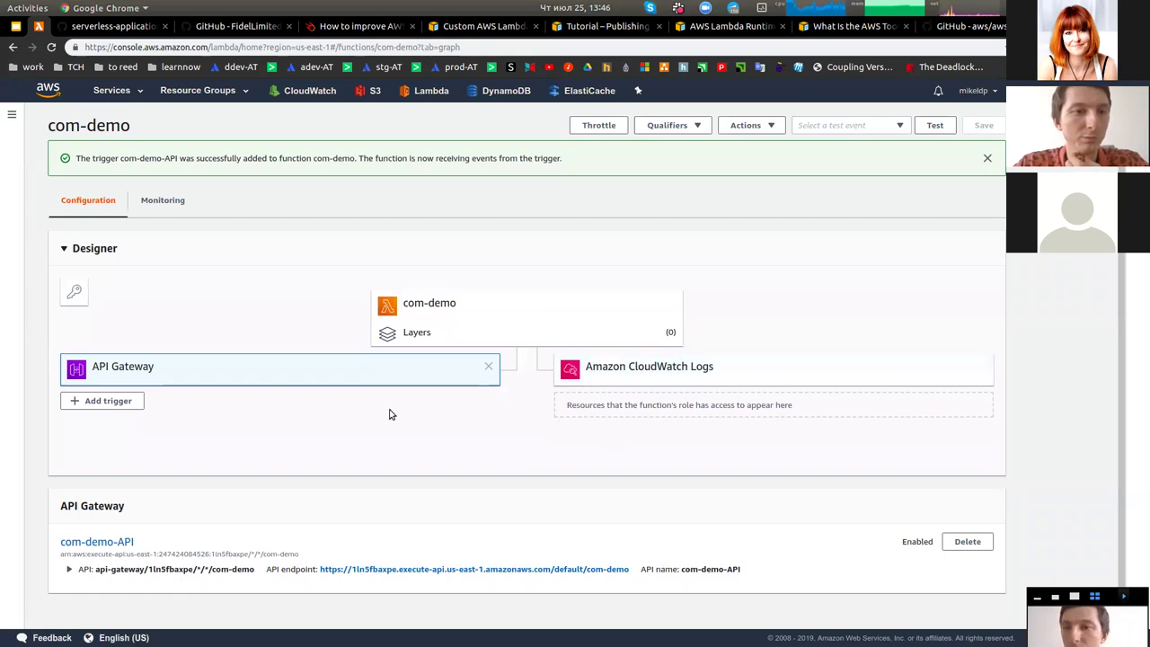
pyautogui.scroll(1, 297, 382)
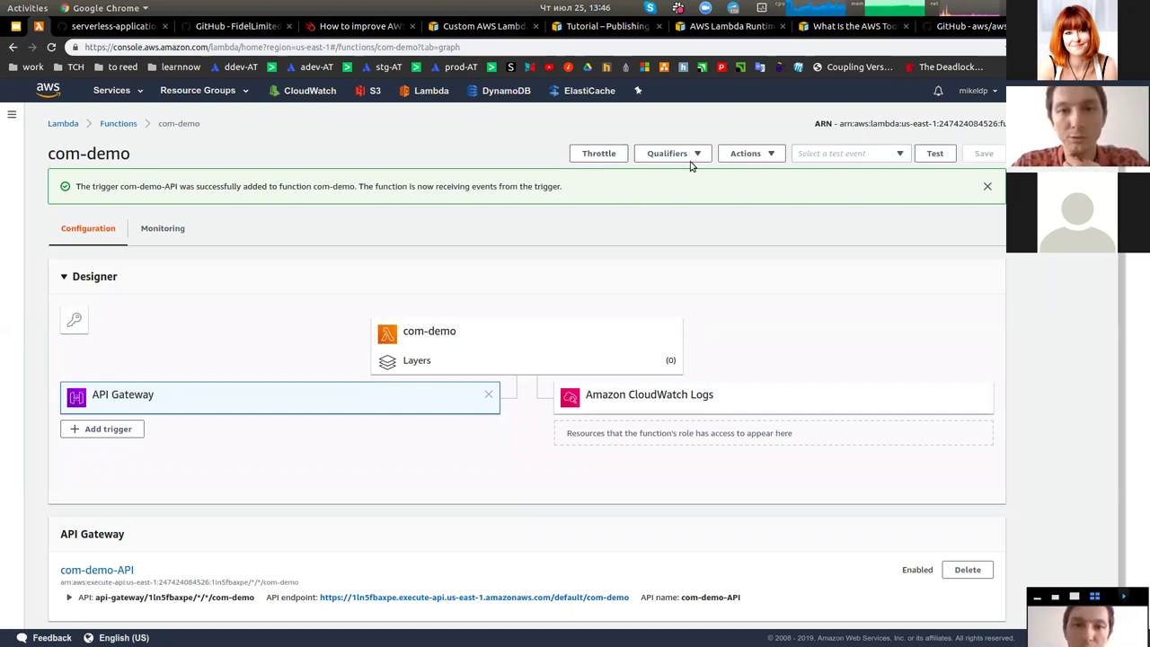
pyautogui.click(889, 154)
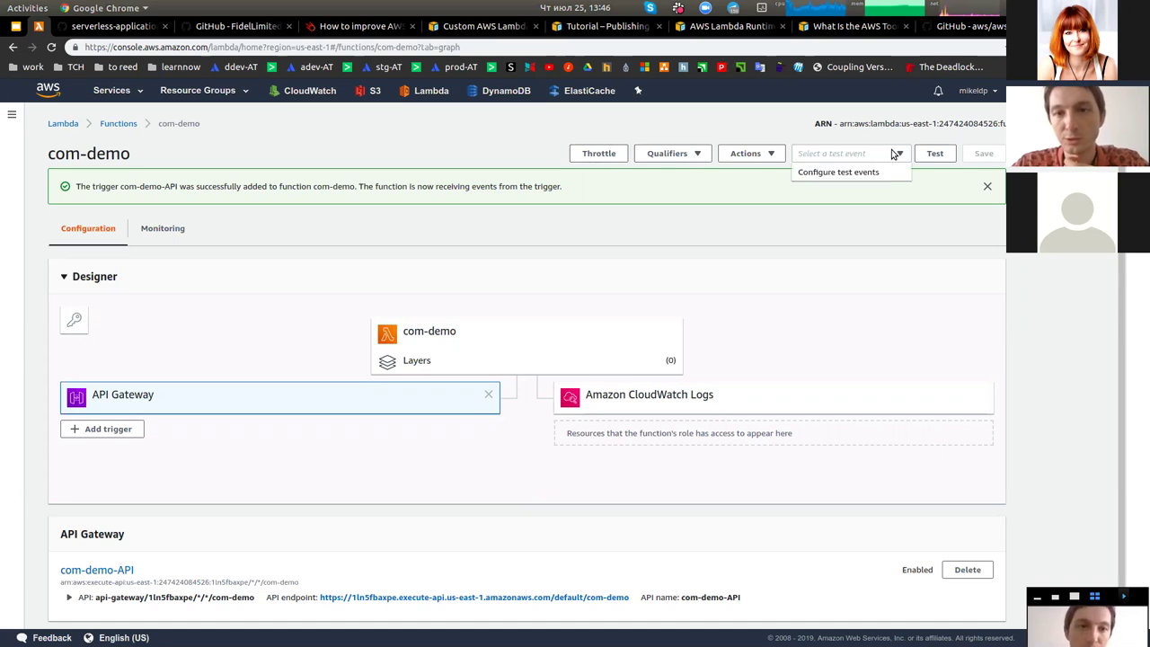
pyautogui.click(835, 172)
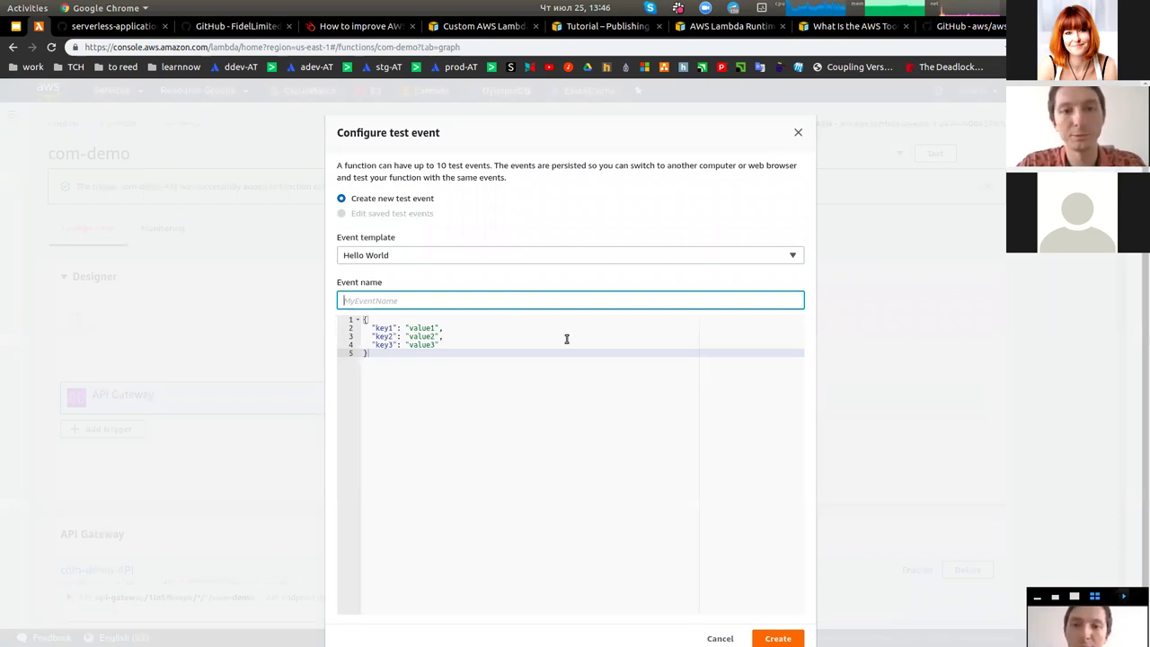
pyautogui.write('еуые')
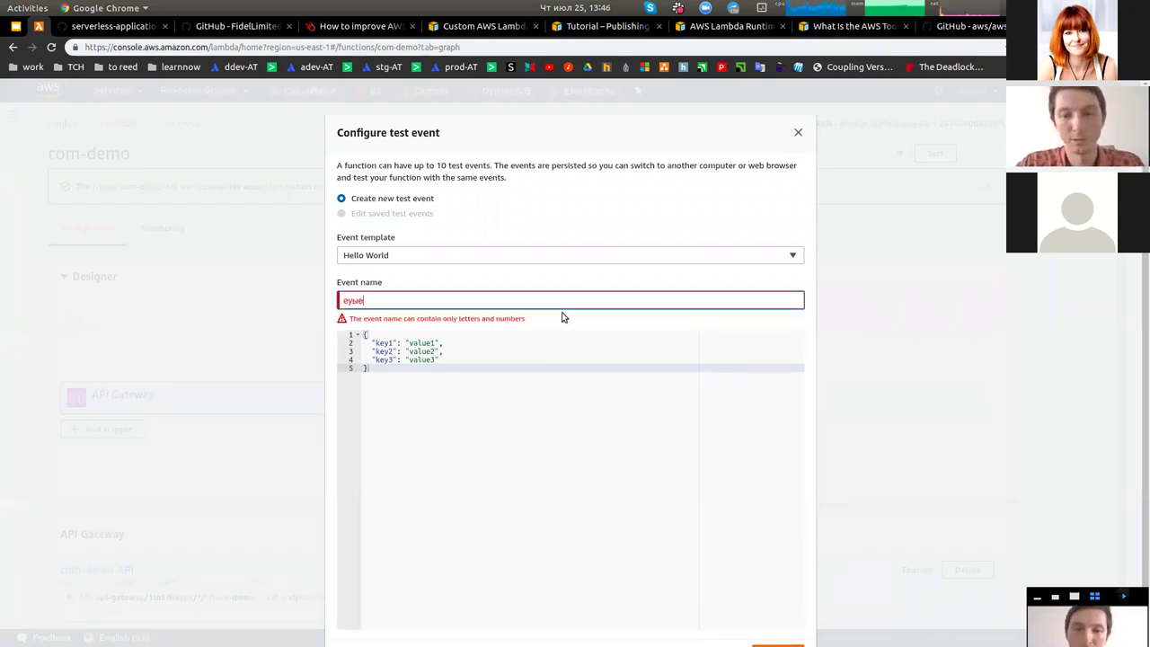
pyautogui.press('BackSpace')
pyautogui.press('BackSpace')
pyautogui.press('BackSpace')
pyautogui.press('BackSpace')
pyautogui.write('test1')
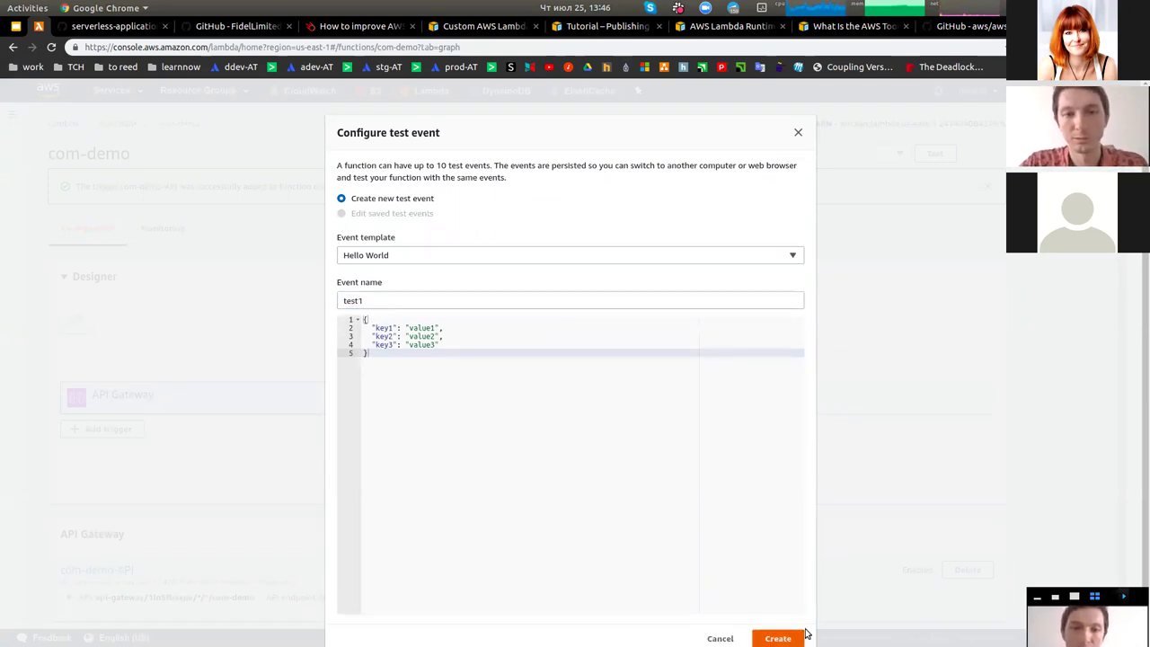
pyautogui.click(800, 636)
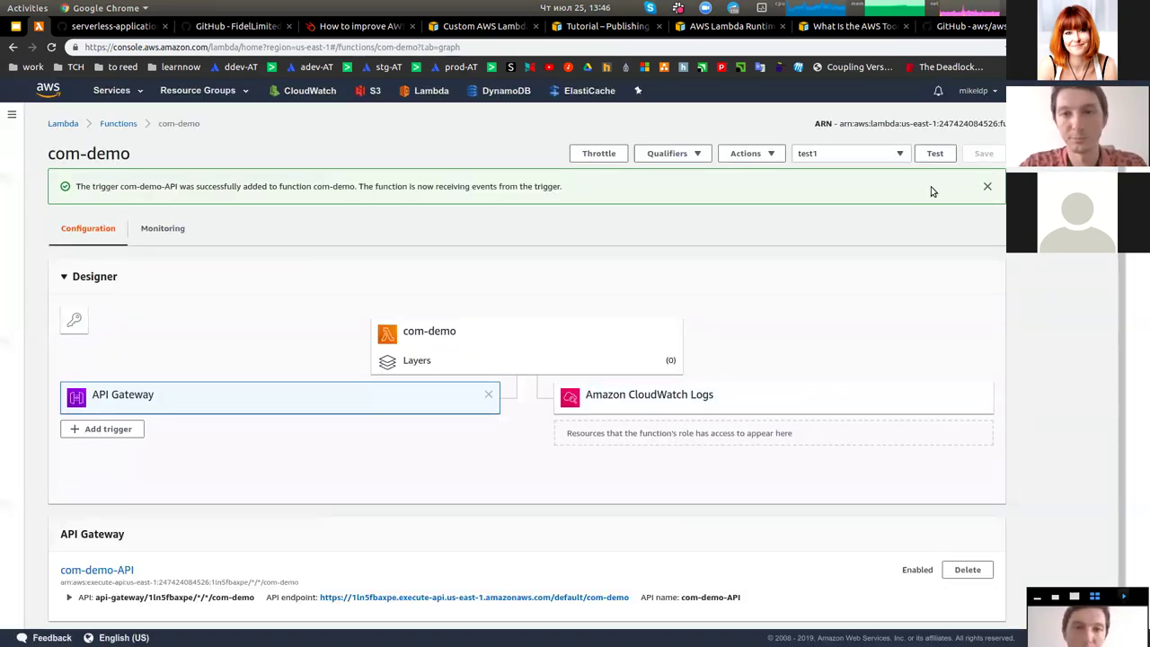
# Run the test1 event on the com-demo function and examine the execution result details
pyautogui.click(935, 154)
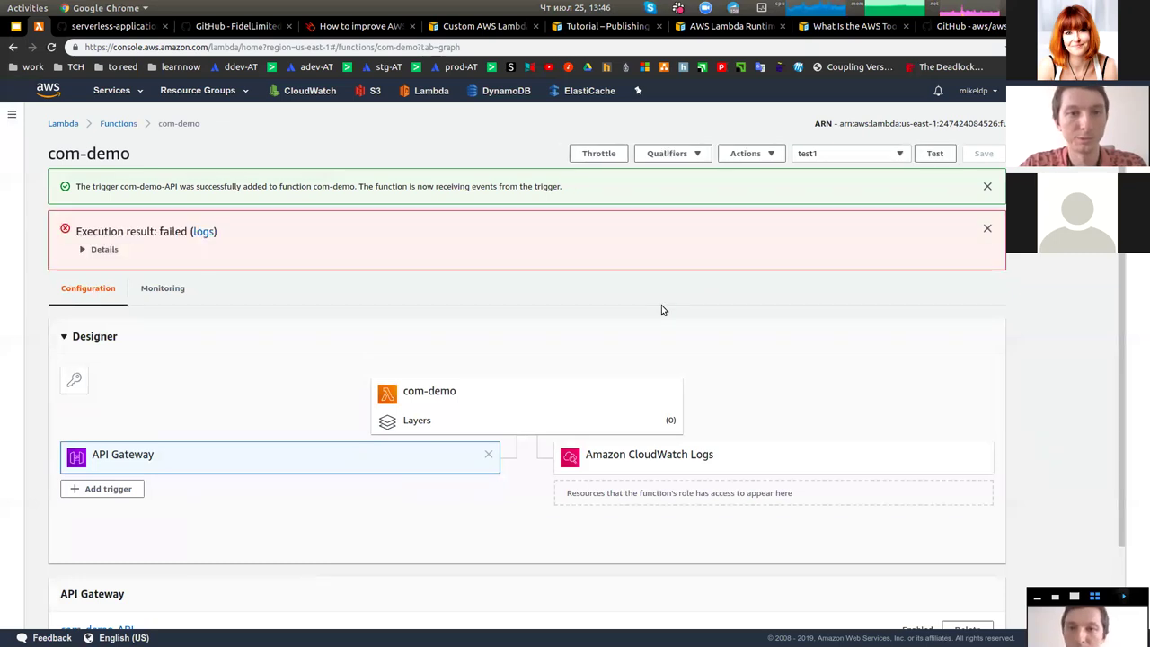
pyautogui.click(85, 250)
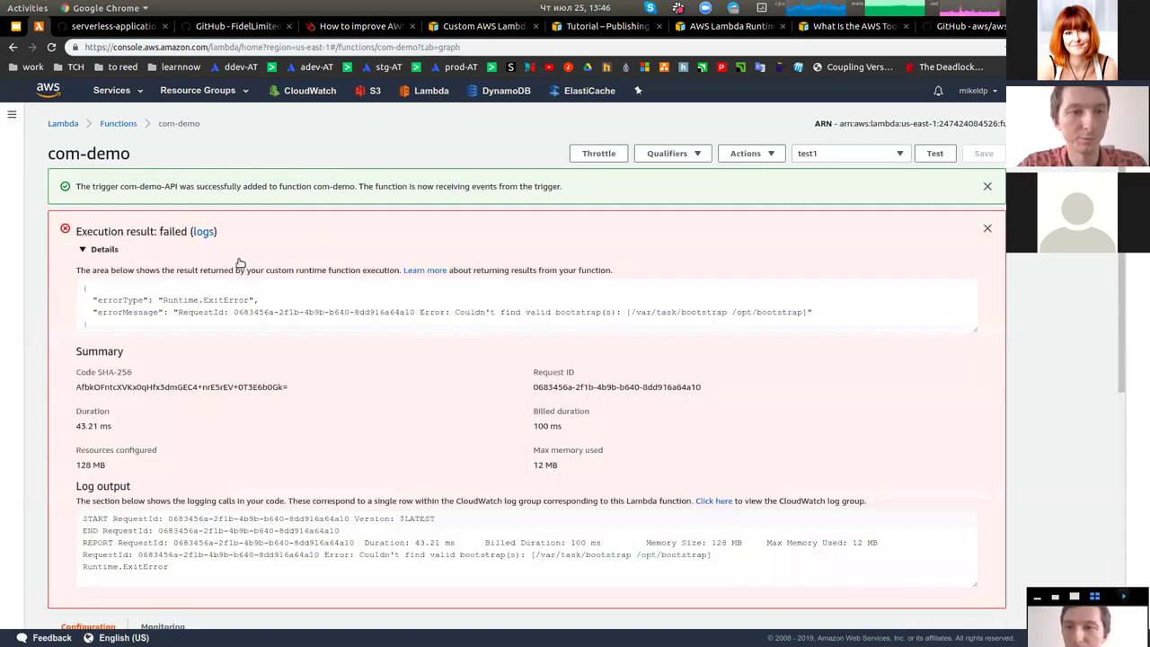
pyautogui.click(82, 250)
pyautogui.scroll(-2, 716, 344)
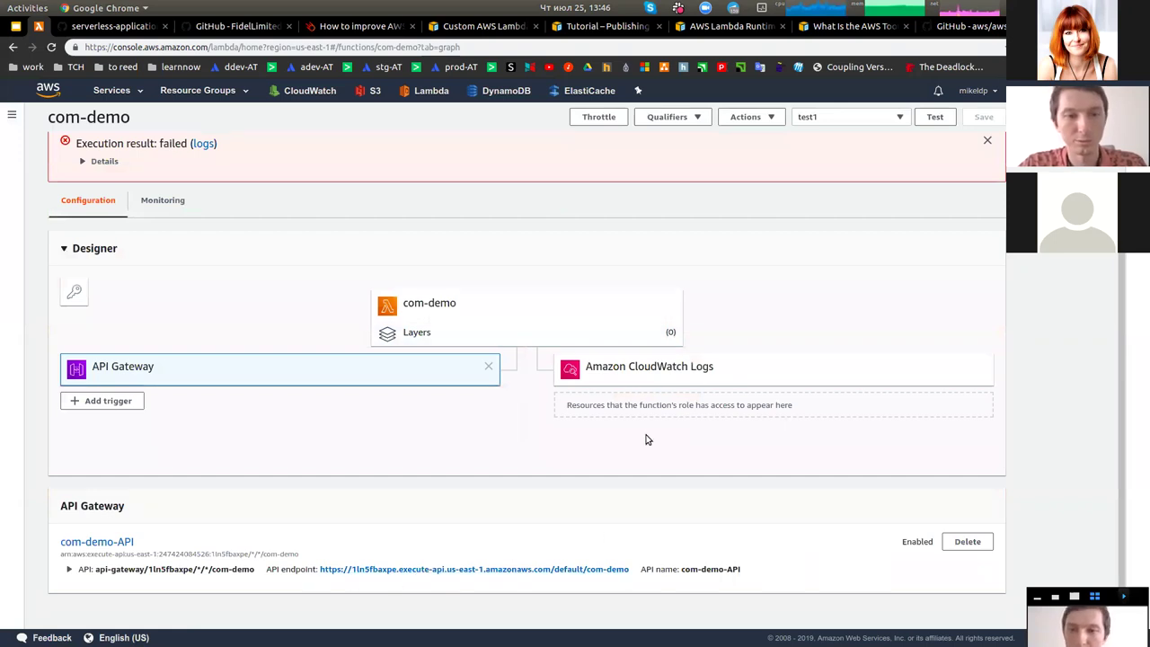
pyautogui.scroll(2, 436, 432)
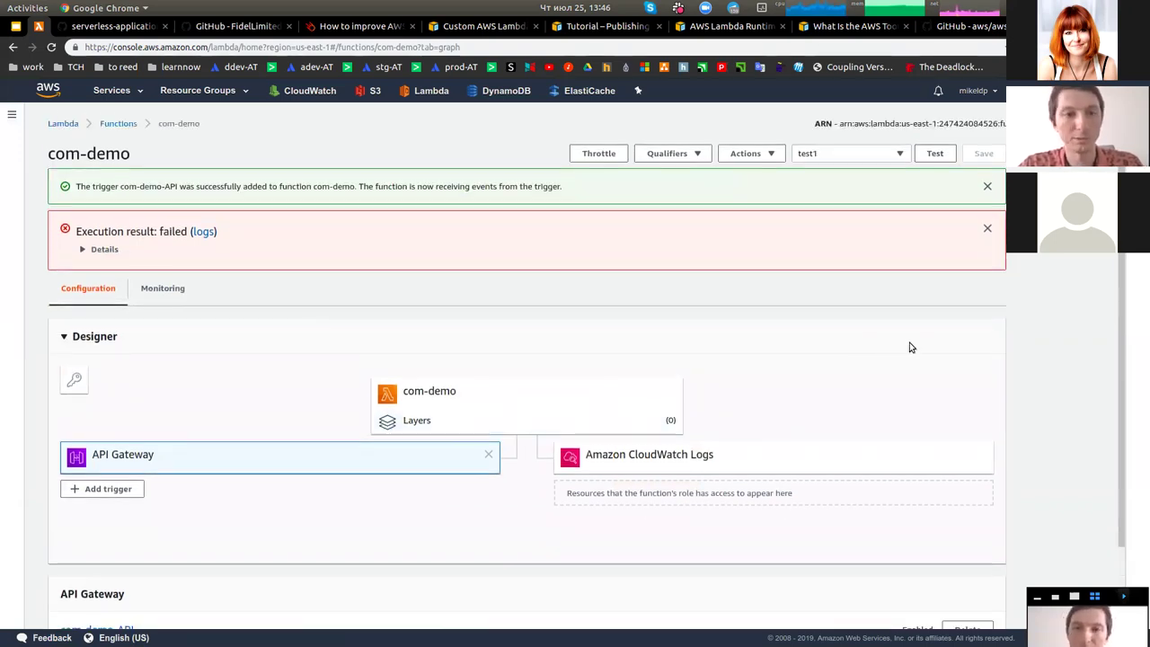
# Switch to IntelliJ IDEA, run the d.sh script to upload target/com-demo.zip to the com-demo function, and shrink the run output area
pyautogui.hotkey('alt', 'Tab')
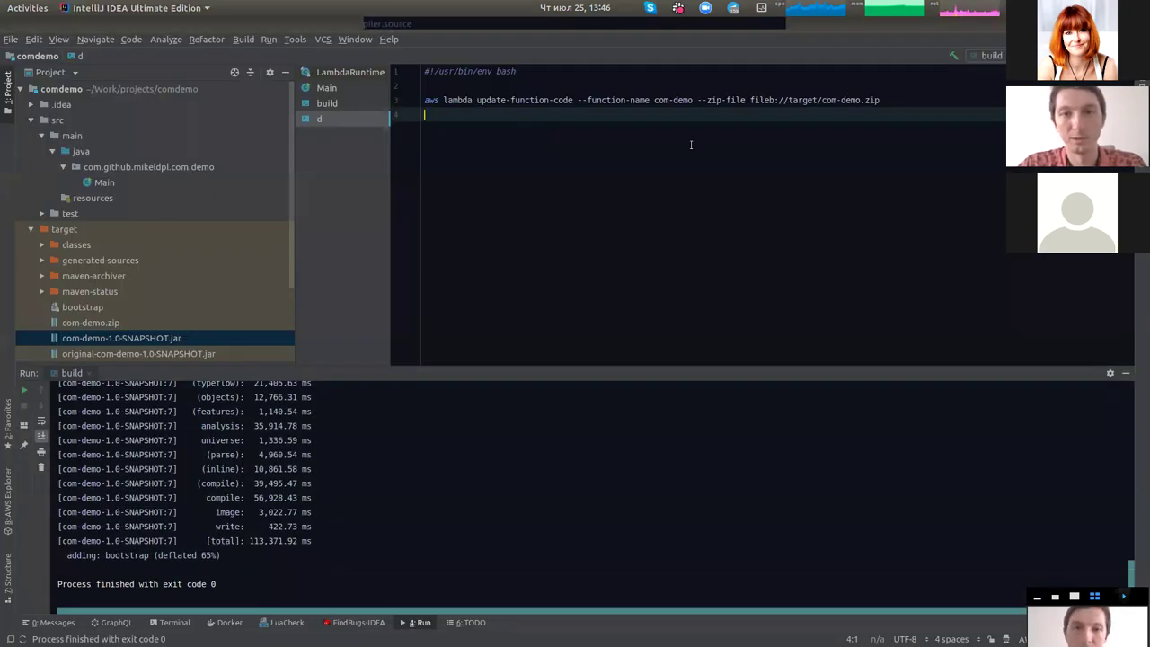
pyautogui.moveTo(655, 100); pyautogui.dragTo(694, 99)
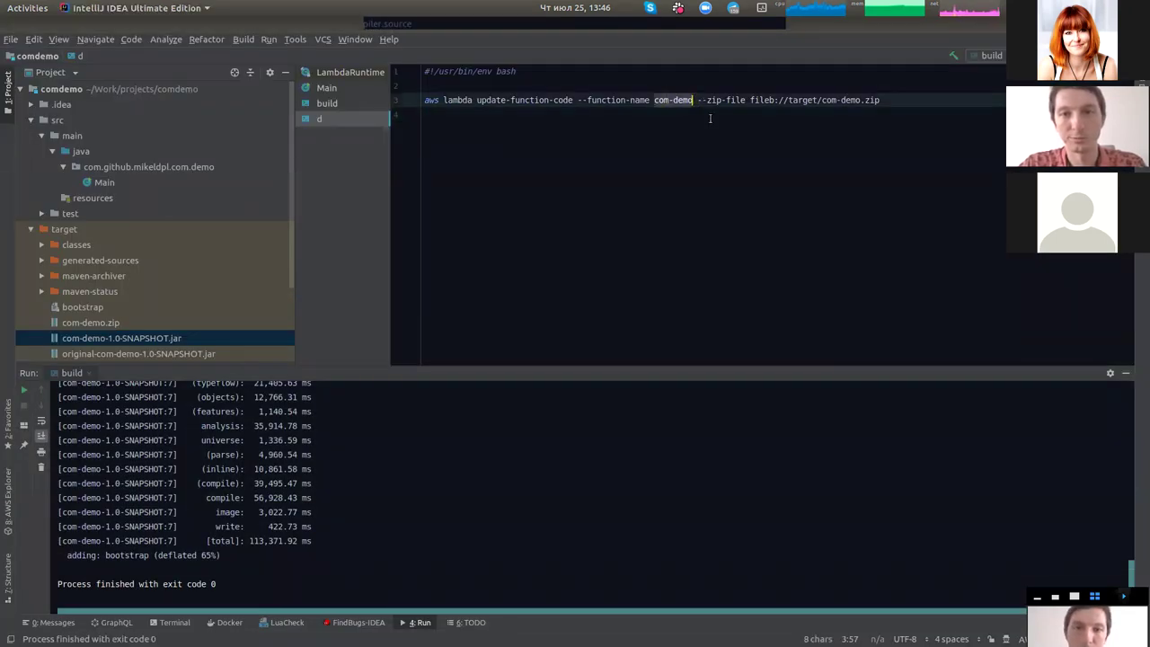
pyautogui.press('Down')
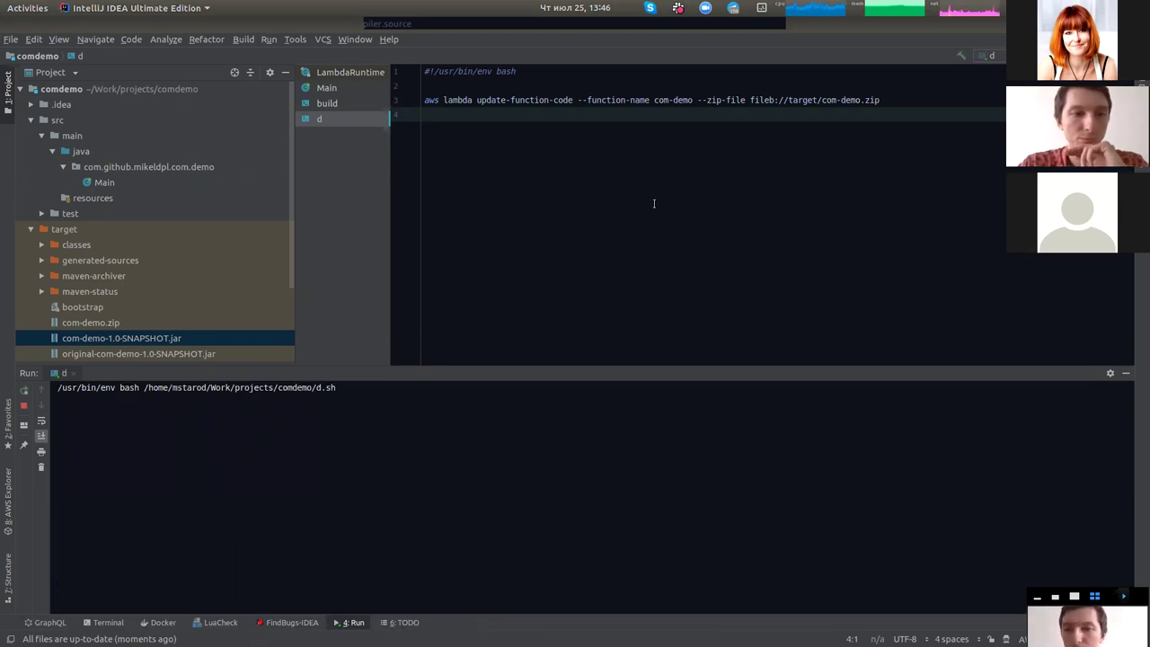
pyautogui.moveTo(295, 373); pyautogui.dragTo(295, 447)
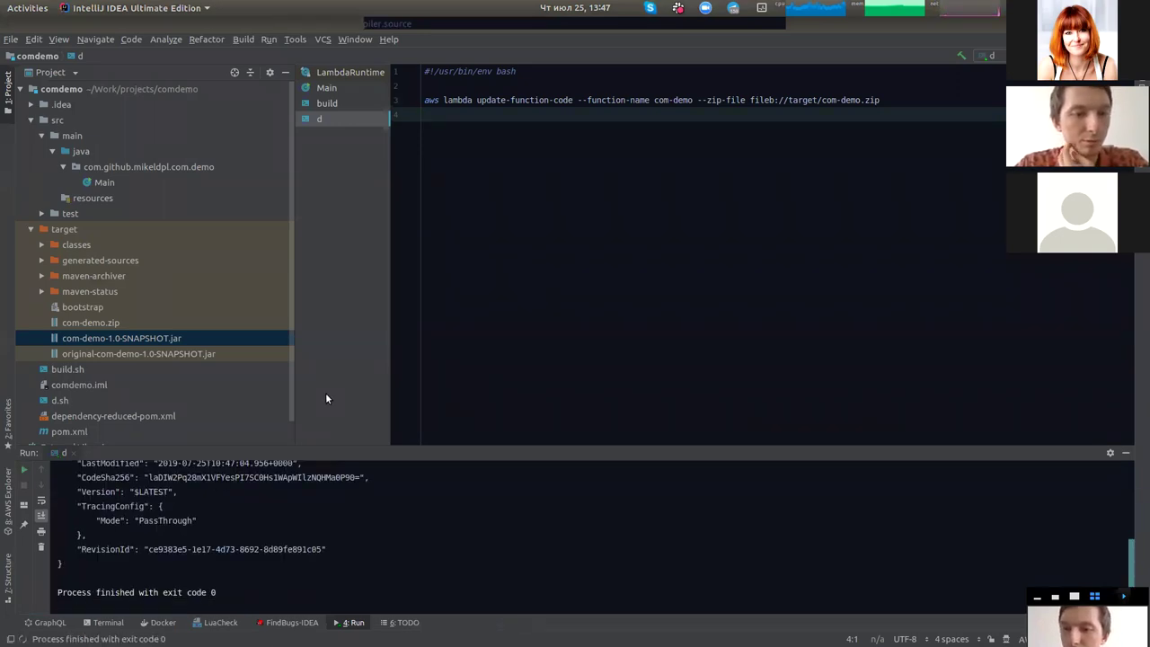
# Enlarge the run output area and review the d.sh upload response from its beginning
pyautogui.moveTo(436, 453); pyautogui.dragTo(454, 357)
pyautogui.scroll(3, 292, 478)
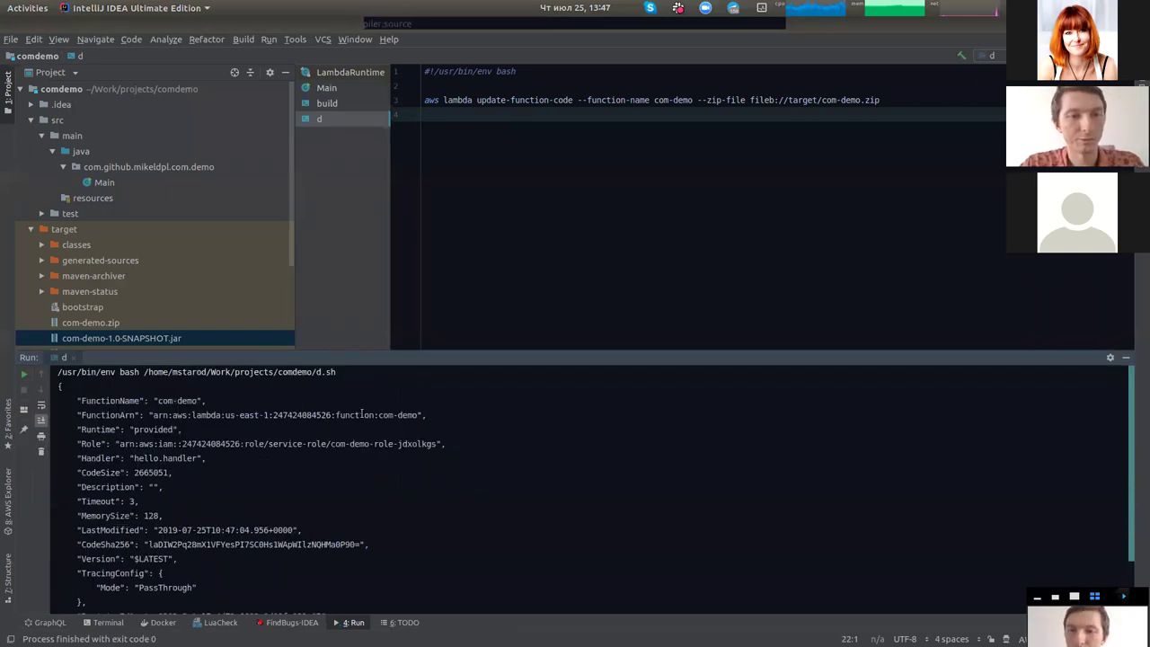
# Switch to Google Chrome, run the test1 event on com-demo, and examine the returned result and the durations in the log output
pyautogui.hotkey('alt', 'Tab')
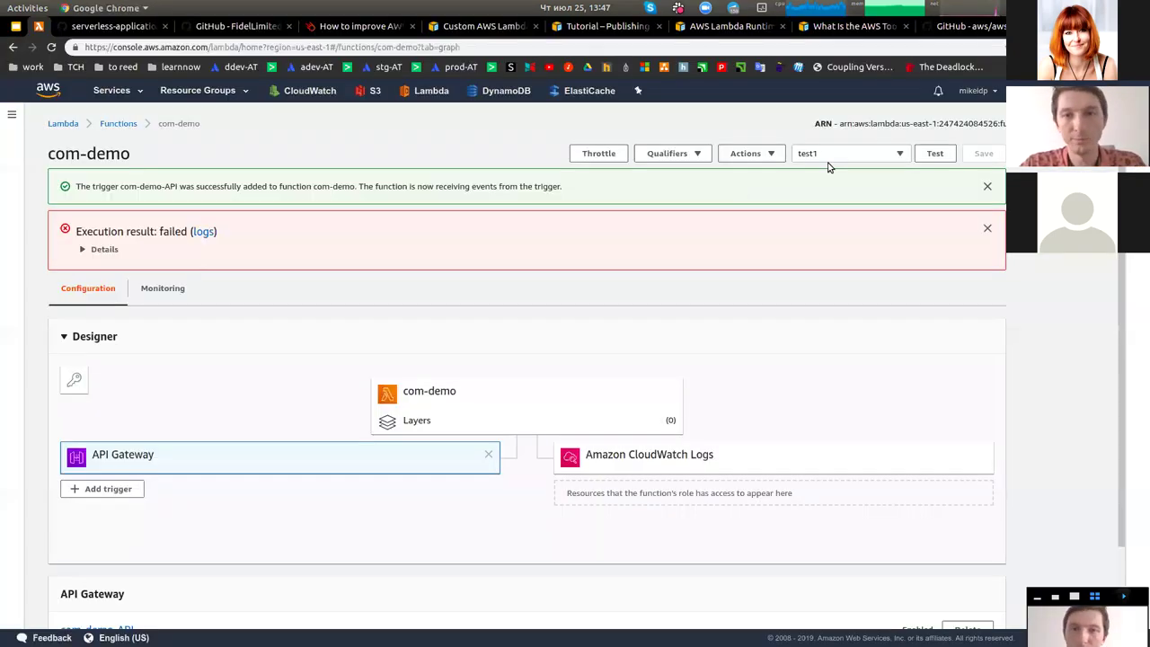
pyautogui.click(934, 152)
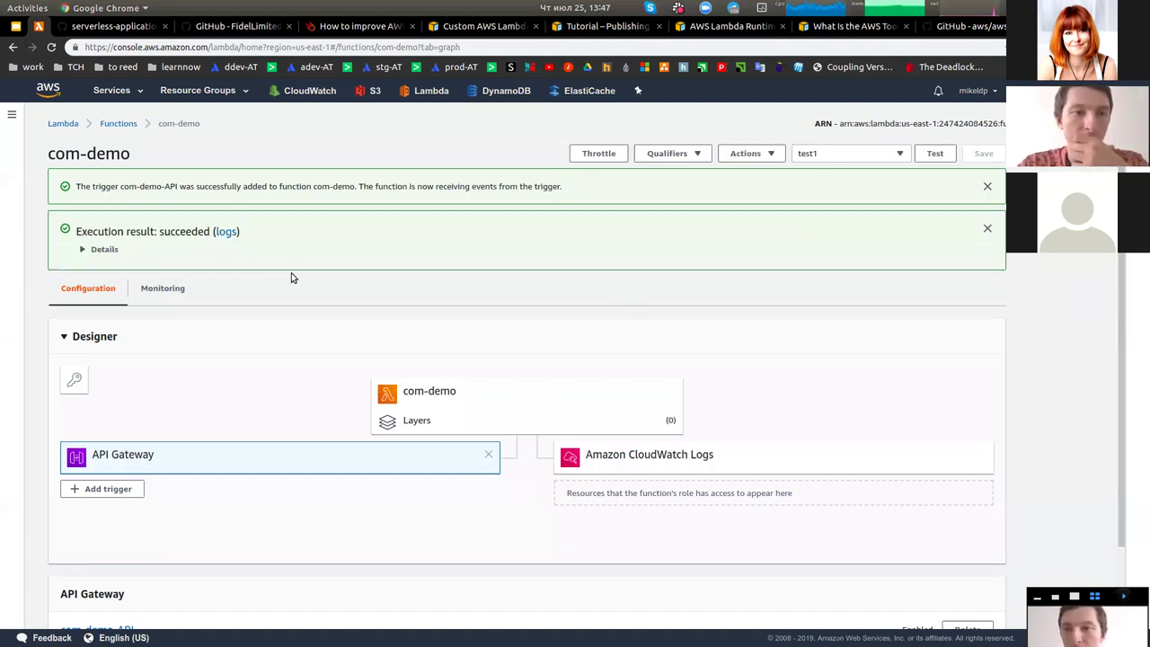
pyautogui.click(137, 259)
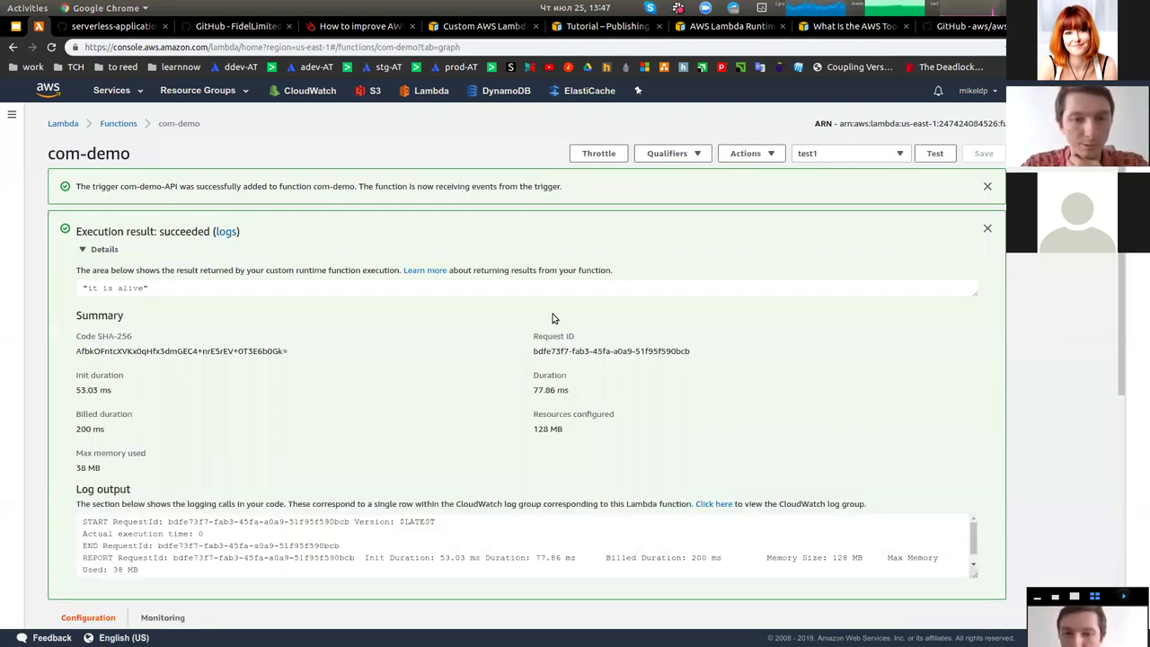
pyautogui.scroll(-2, 552, 319)
pyautogui.moveTo(389, 462); pyautogui.dragTo(468, 461)
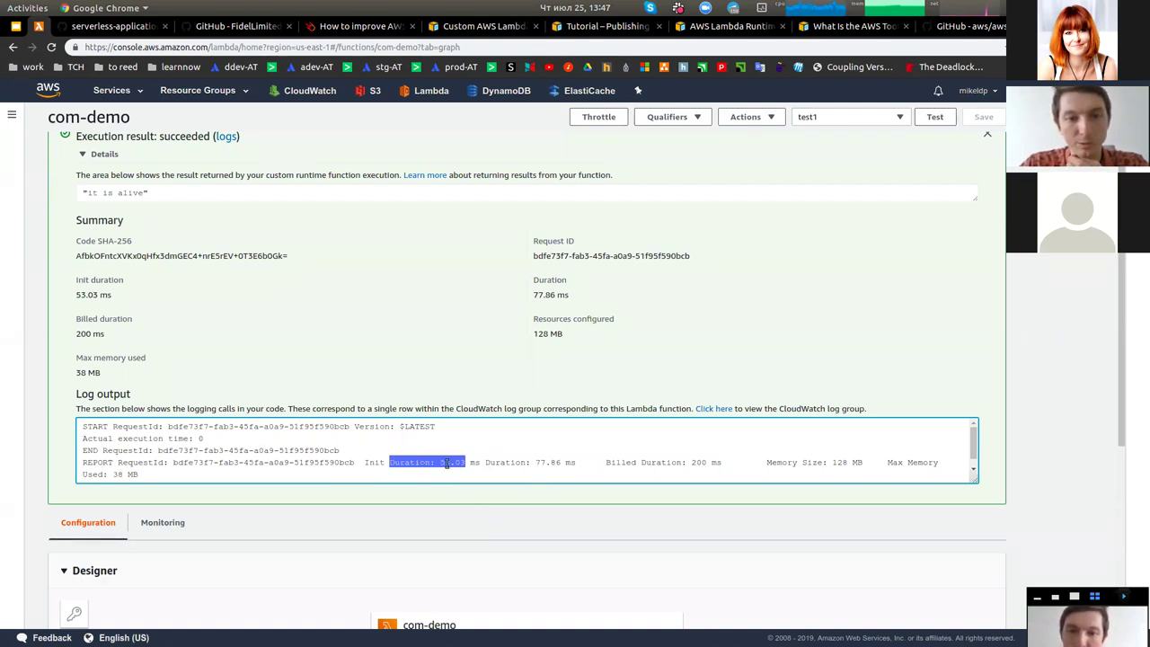
pyautogui.moveTo(531, 461); pyautogui.dragTo(558, 461)
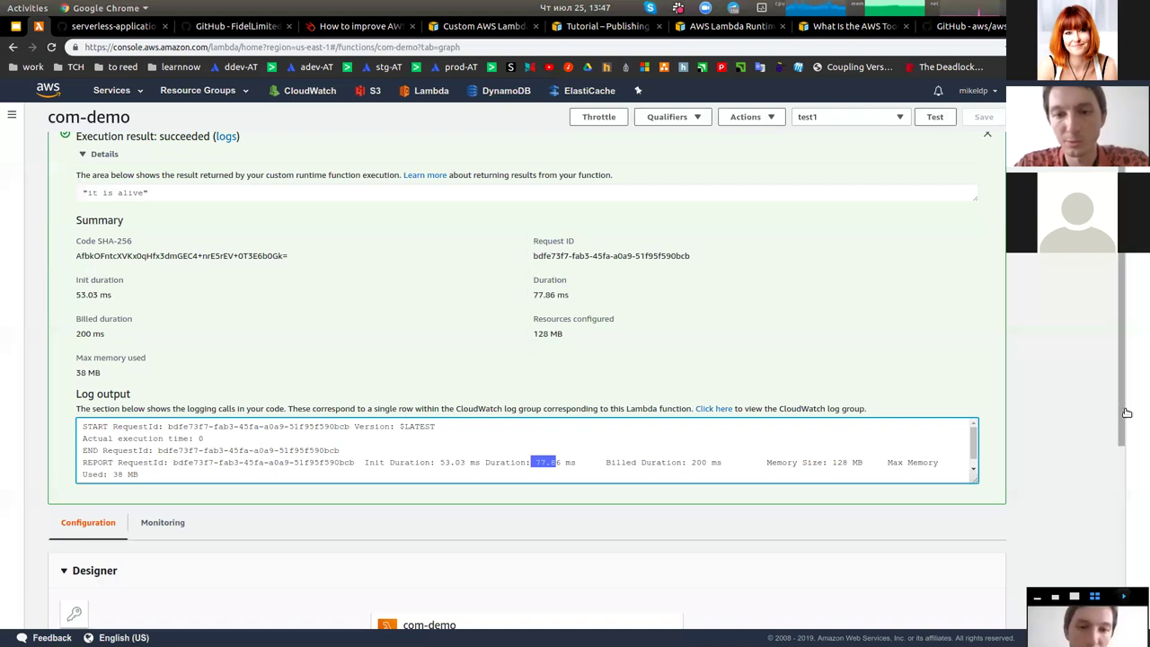
# Examine the com-demo function's code, environment variables, tags, execution role, and memory and timeout settings
pyautogui.scroll(-5, 1081, 432)
pyautogui.click(185, 365)
pyautogui.scroll(-4, 1107, 348)
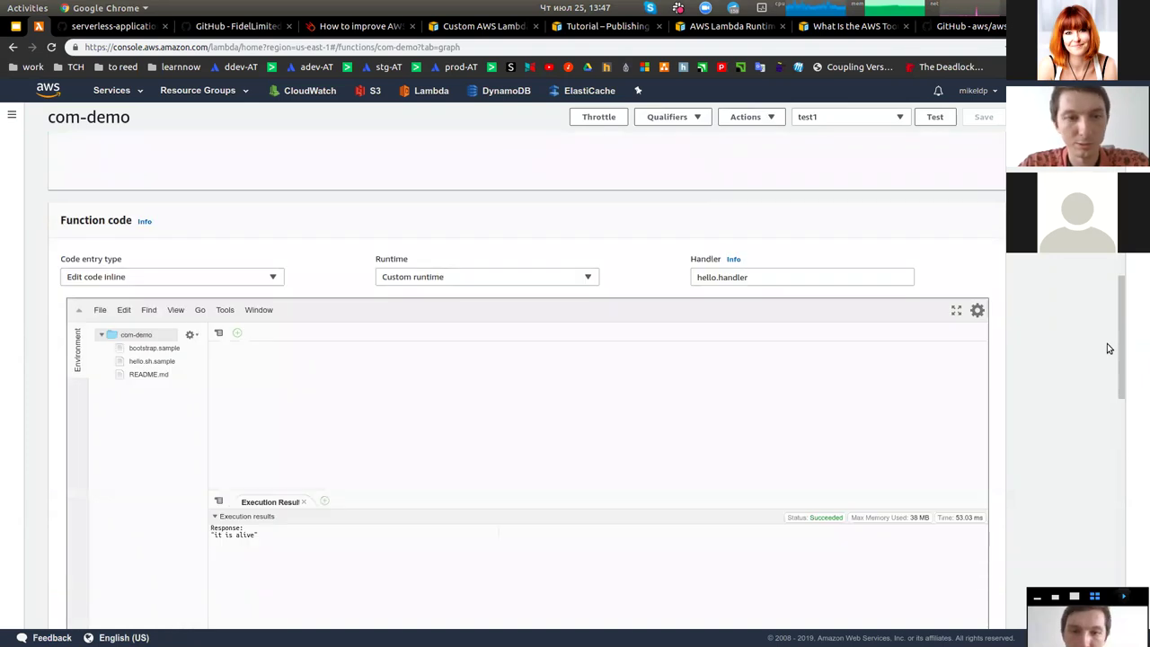
pyautogui.scroll(-8, 834, 446)
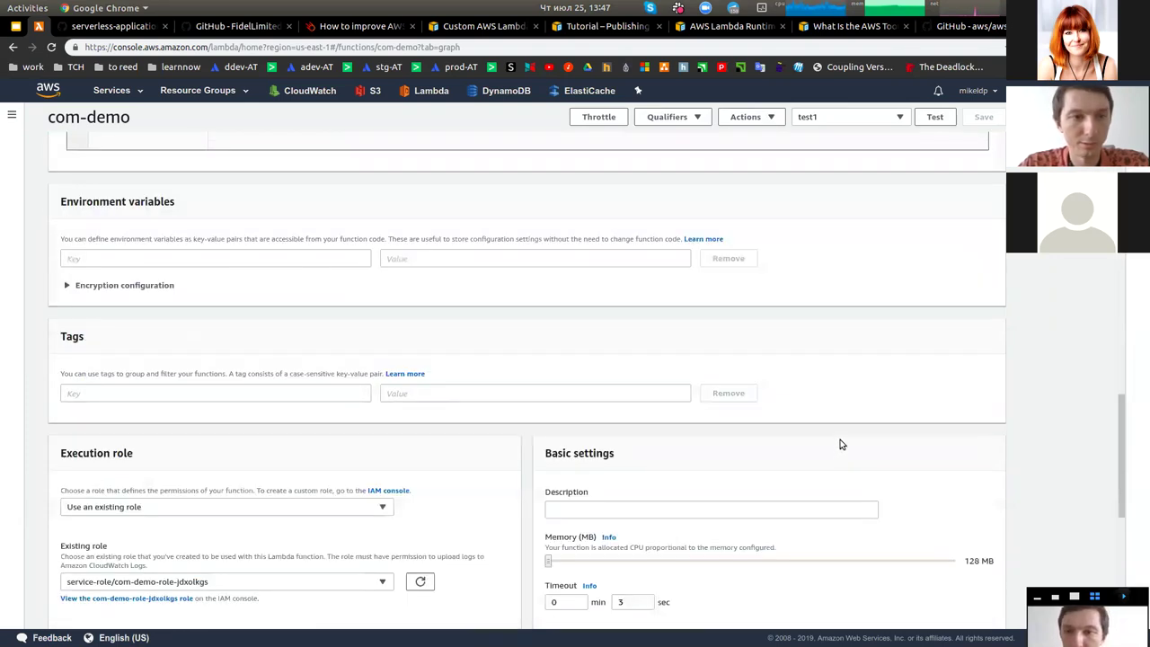
pyautogui.scroll(-3, 847, 444)
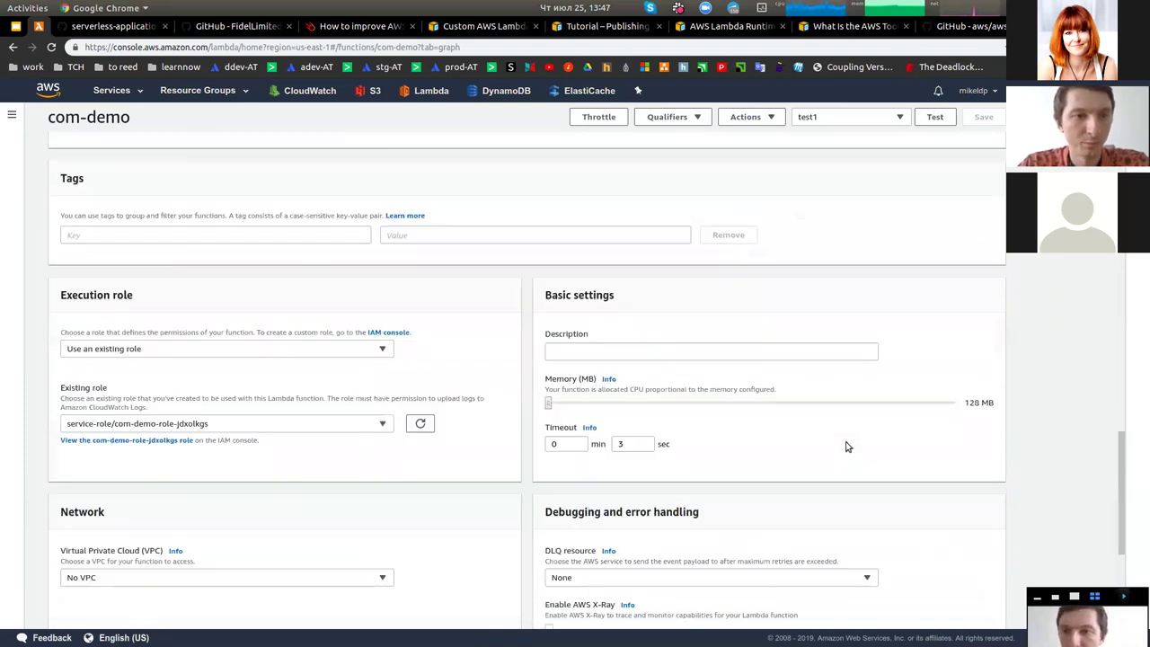
pyautogui.scroll(3, 231, 293)
pyautogui.scroll(-5, 478, 295)
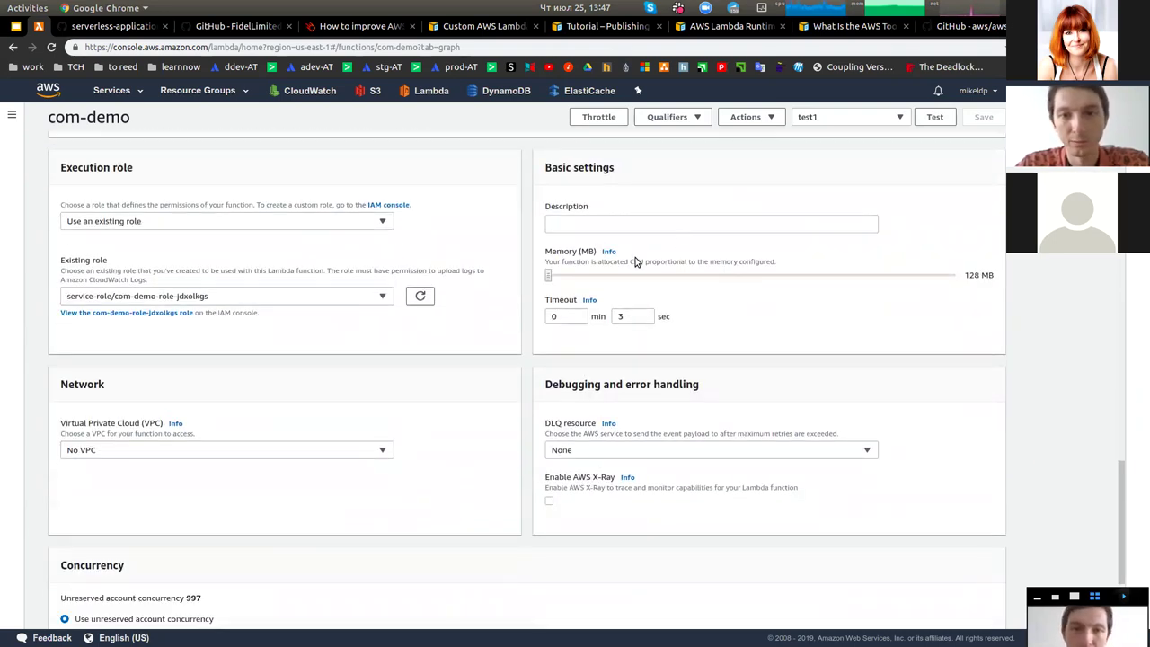
pyautogui.moveTo(548, 277); pyautogui.dragTo(611, 275)
pyautogui.click(425, 295)
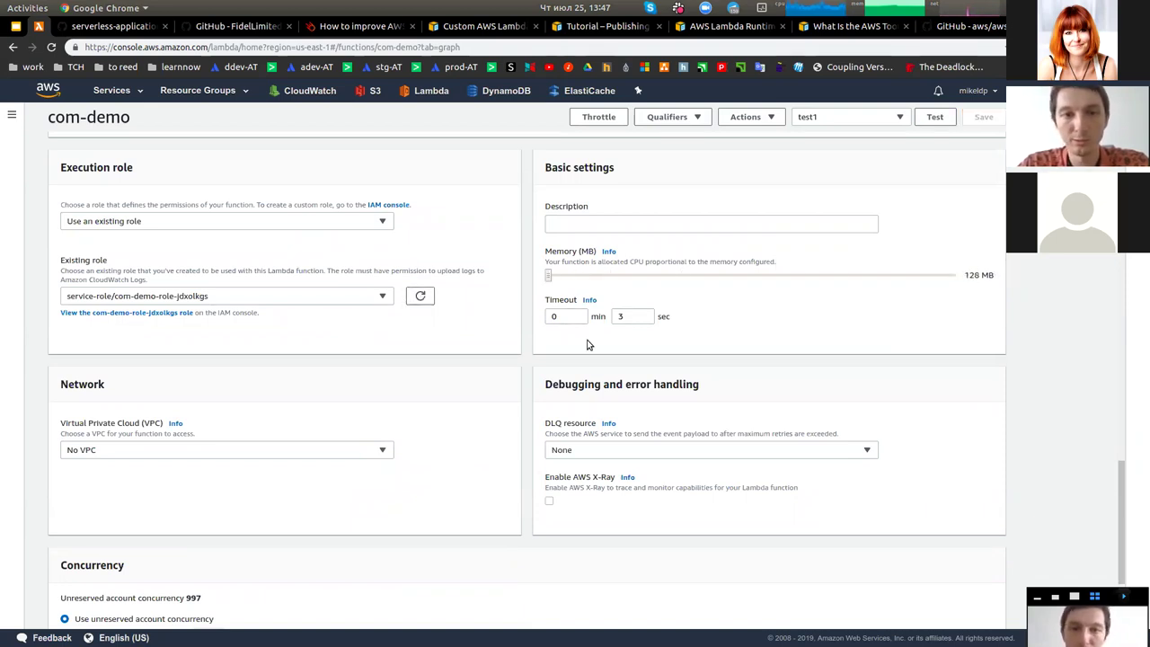
pyautogui.scroll(-3, 570, 368)
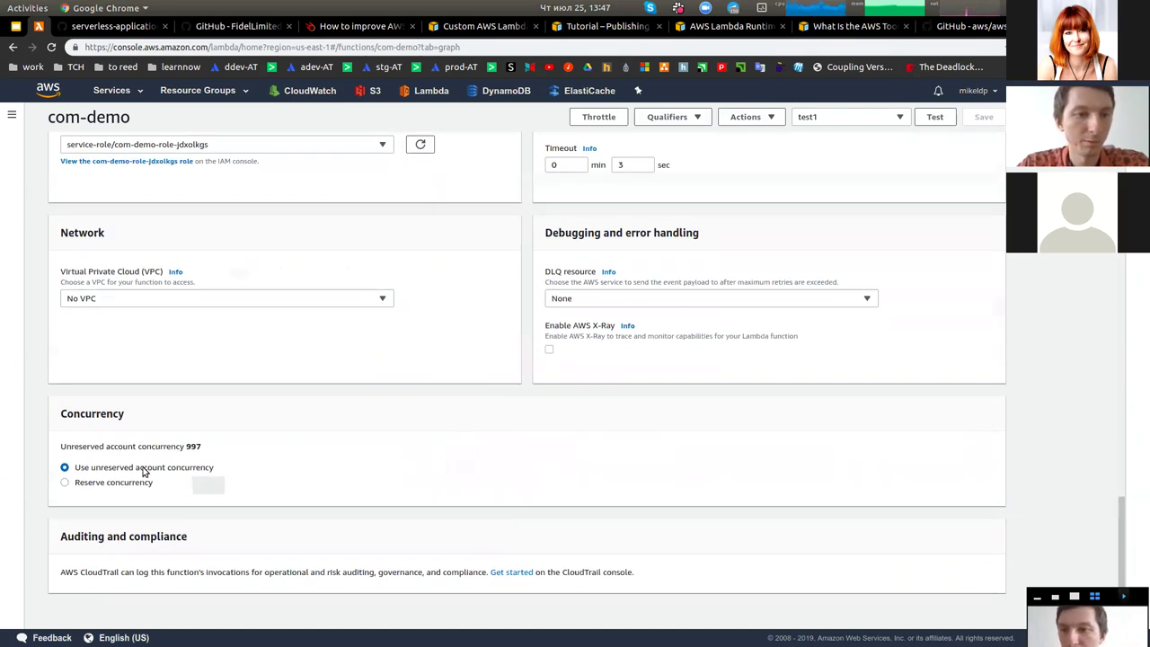
pyautogui.moveTo(98, 482); pyautogui.dragTo(71, 494)
pyautogui.click(69, 490)
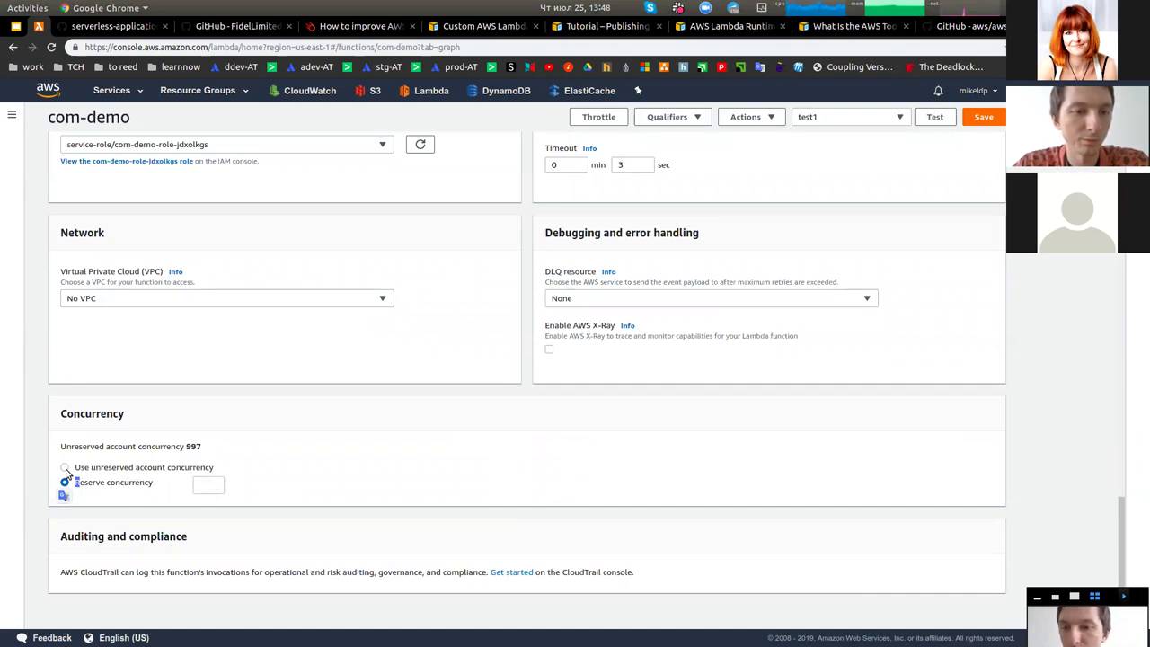
pyautogui.press('Up')
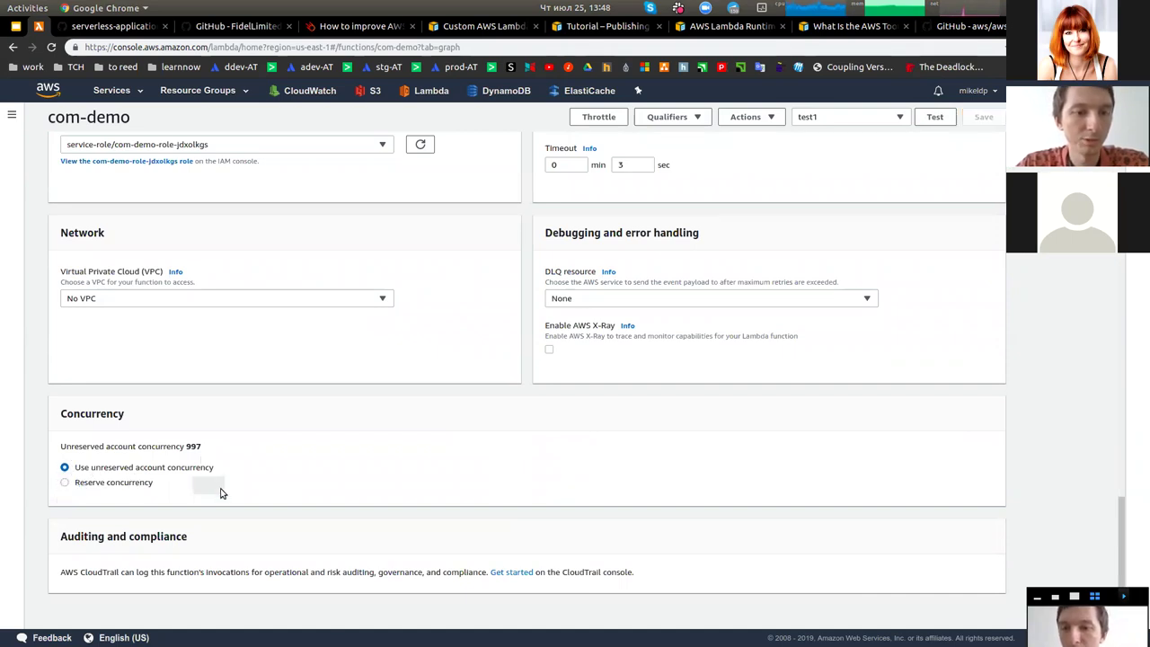
# Set a reserved concurrency of 5 for the com-demo function and check the unreserved account concurrency
pyautogui.click(73, 485)
pyautogui.click(215, 488)
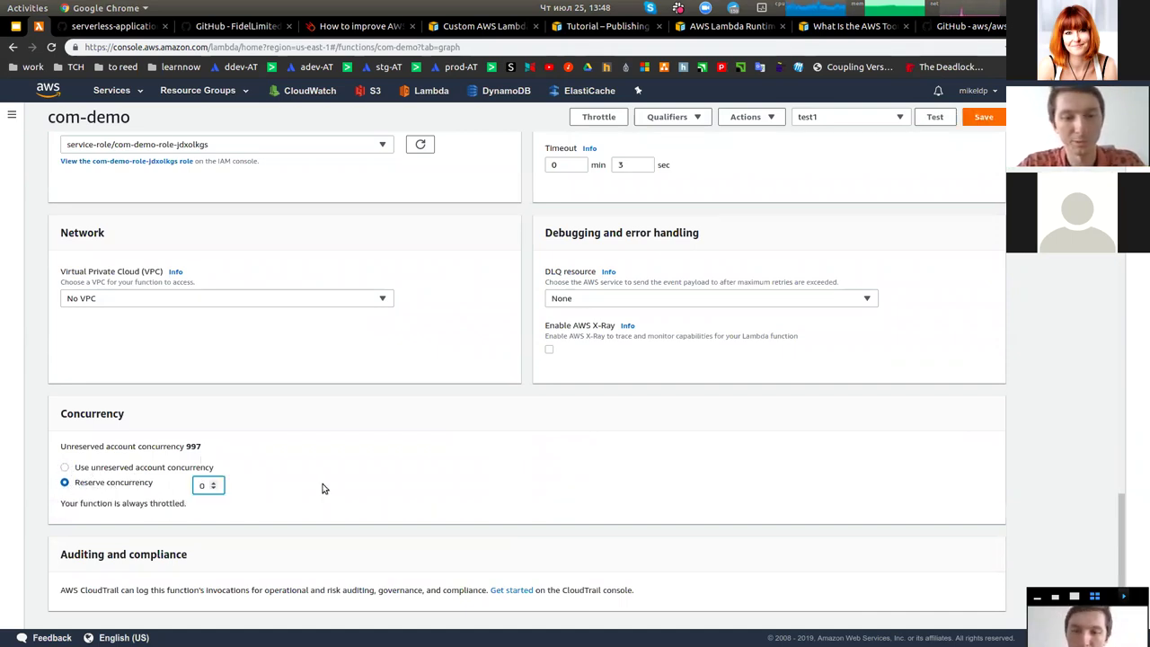
pyautogui.press('BackSpace')
pyautogui.write('5')
pyautogui.click(290, 452)
pyautogui.doubleClick(190, 446)
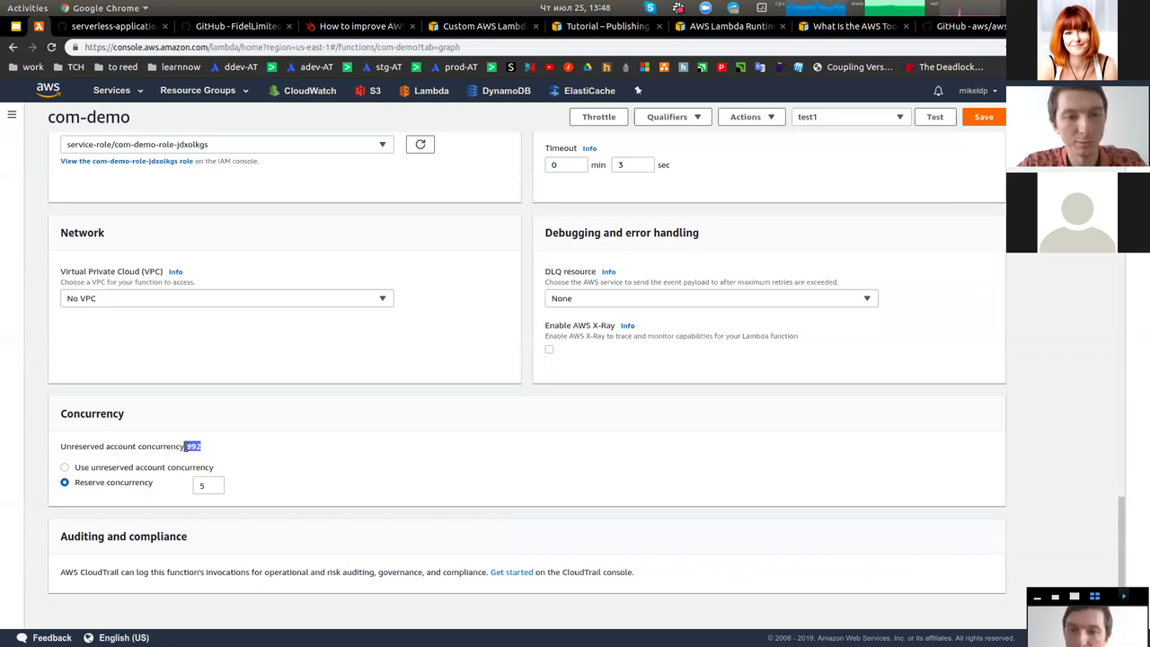
# Adjust the reserved concurrency to leave 990 unreserved for the account, and save the com-demo function
pyautogui.click(213, 489)
pyautogui.click(213, 489)
pyautogui.click(213, 489)
pyautogui.click(213, 483)
pyautogui.click(213, 483)
pyautogui.click(213, 483)
pyautogui.click(213, 484)
pyautogui.click(213, 483)
pyautogui.click(981, 117)
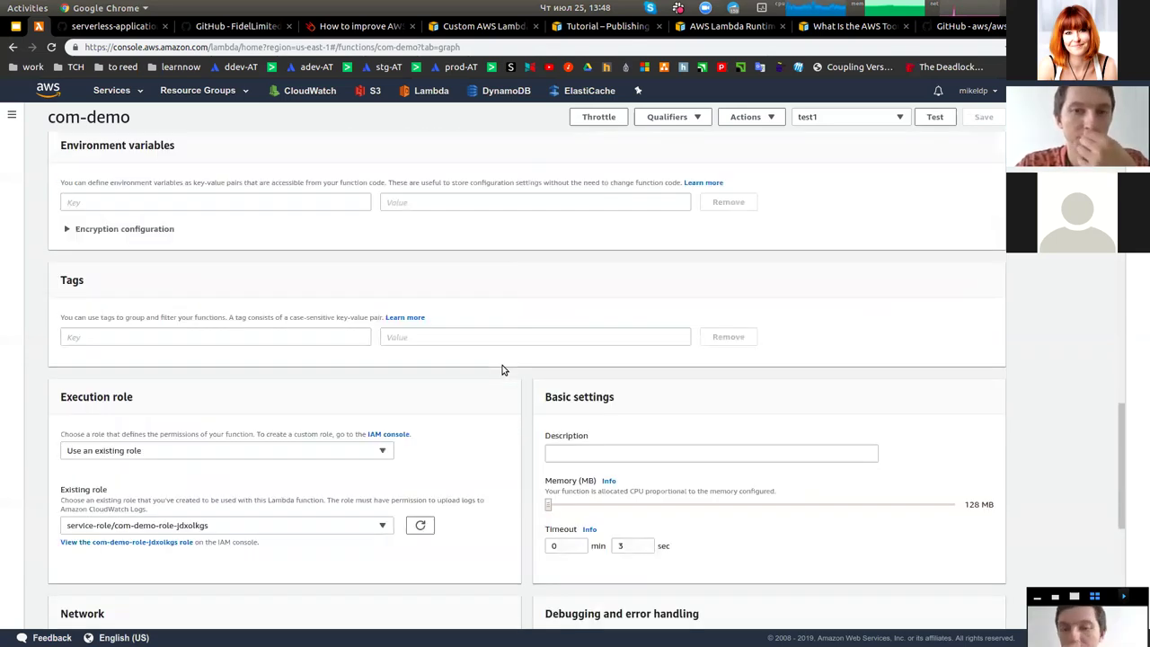
# Review the remaining com-demo configuration sections and return to the test1 execution result
pyautogui.scroll(4, 492, 450)
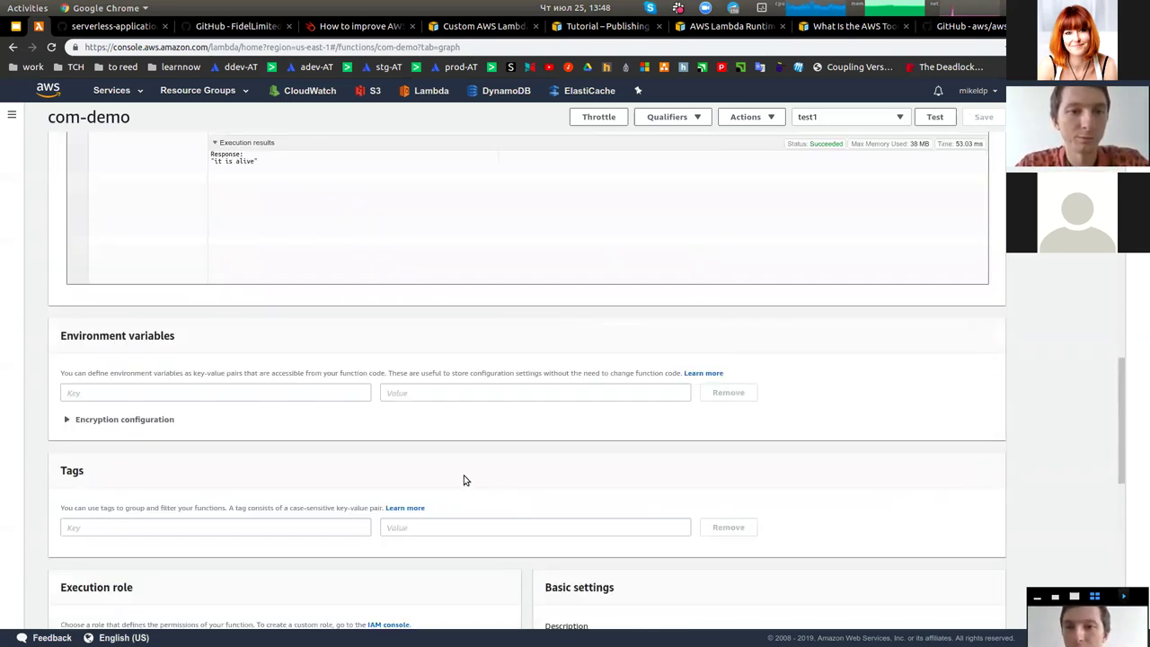
pyautogui.scroll(-8, 464, 481)
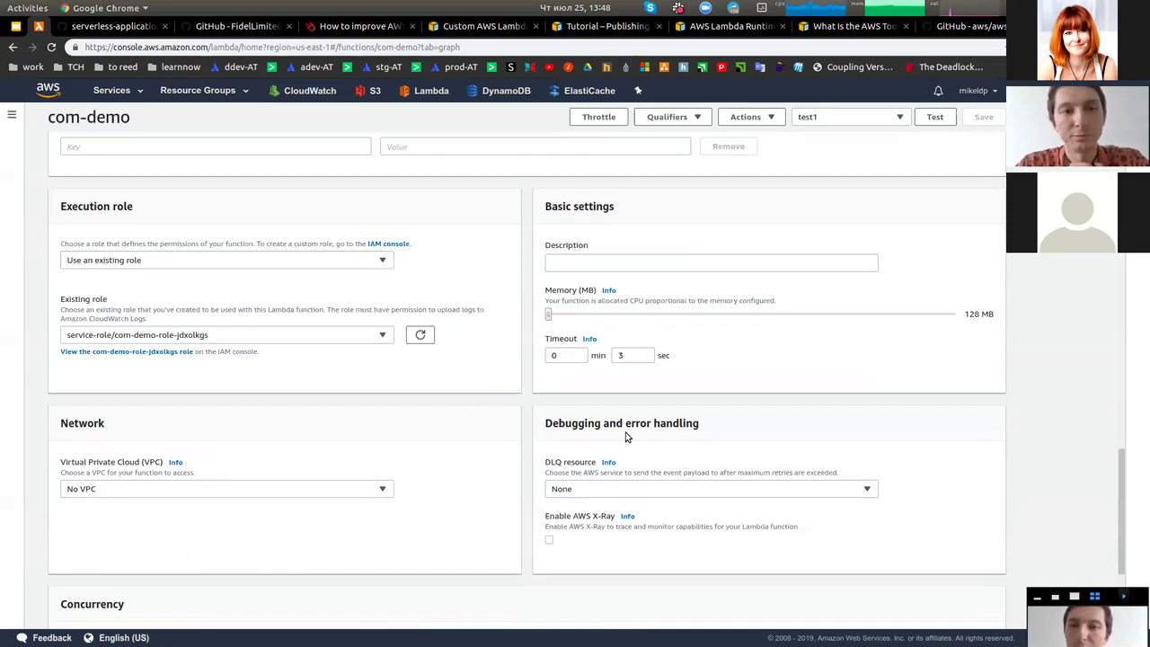
pyautogui.scroll(-4, 625, 437)
pyautogui.scroll(20, 533, 509)
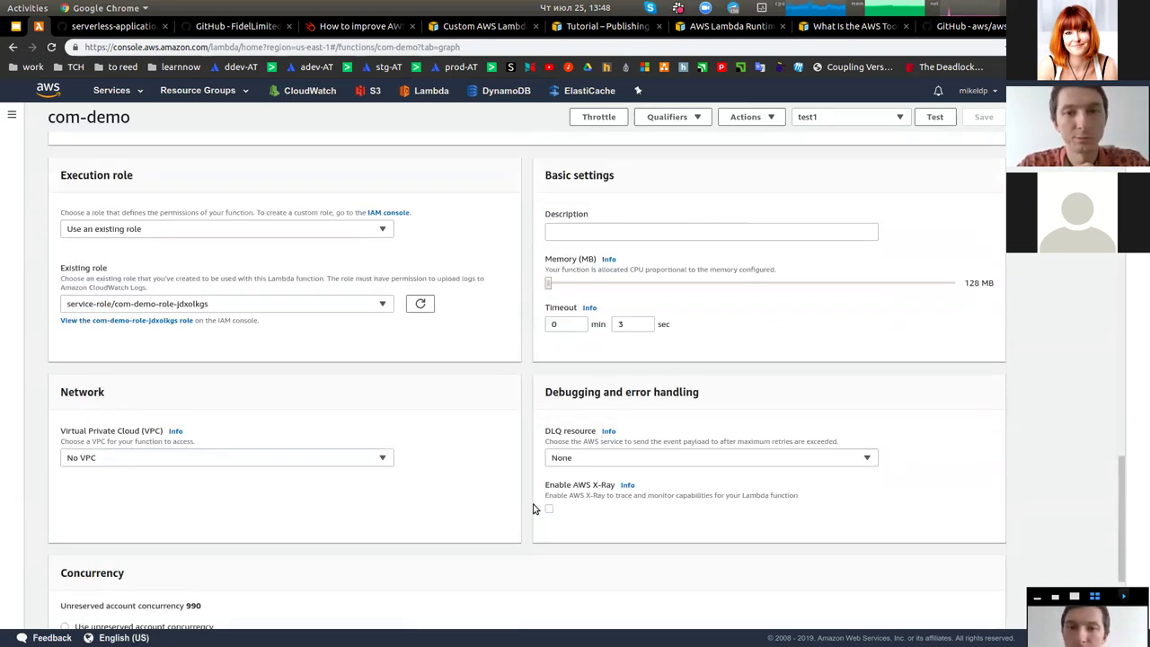
pyautogui.scroll(10, 533, 509)
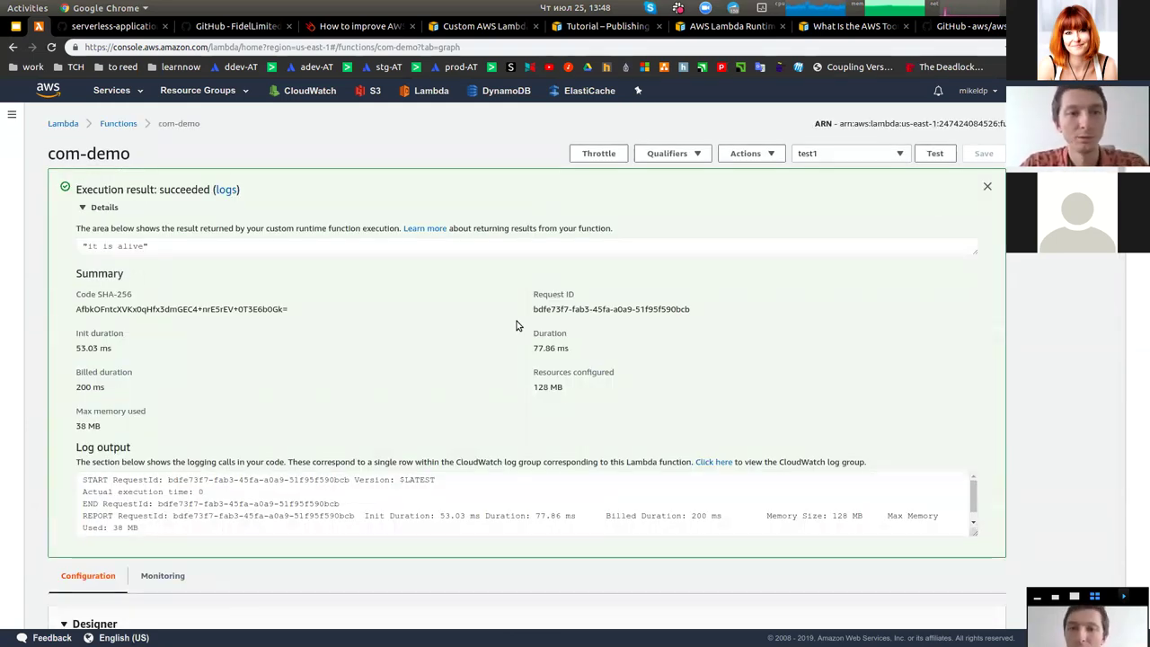
# Switch to IntelliJ IDEA and connect the AWS Explorer using the default credentials profile
pyautogui.hotkey('alt', 'Tab')
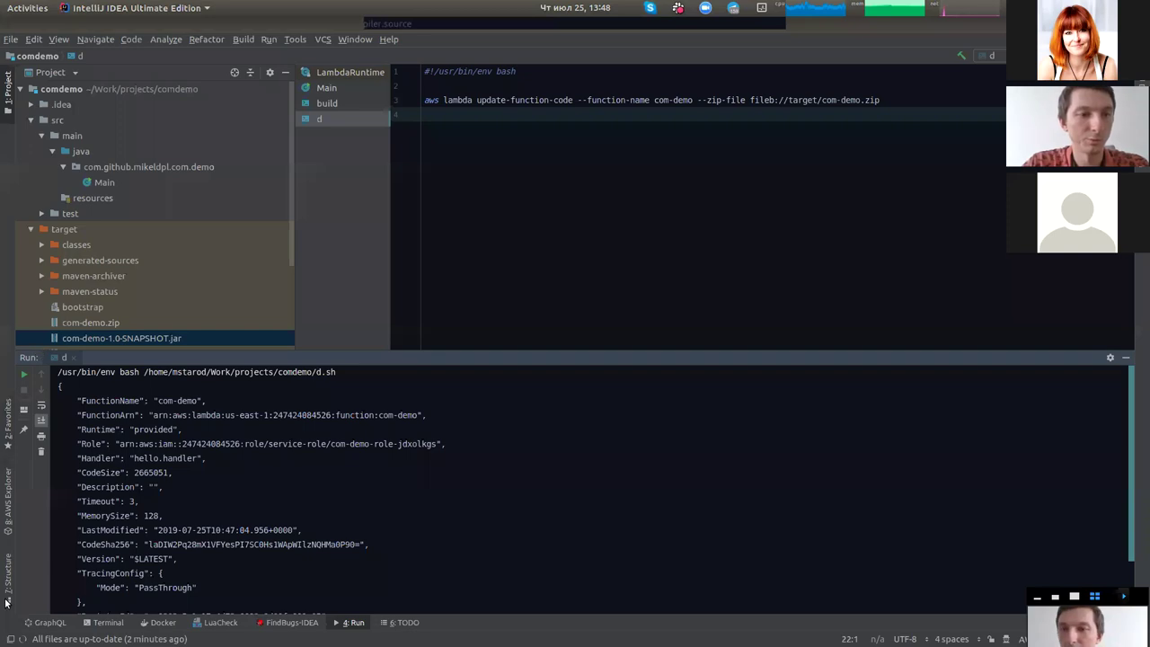
pyautogui.click(9, 526)
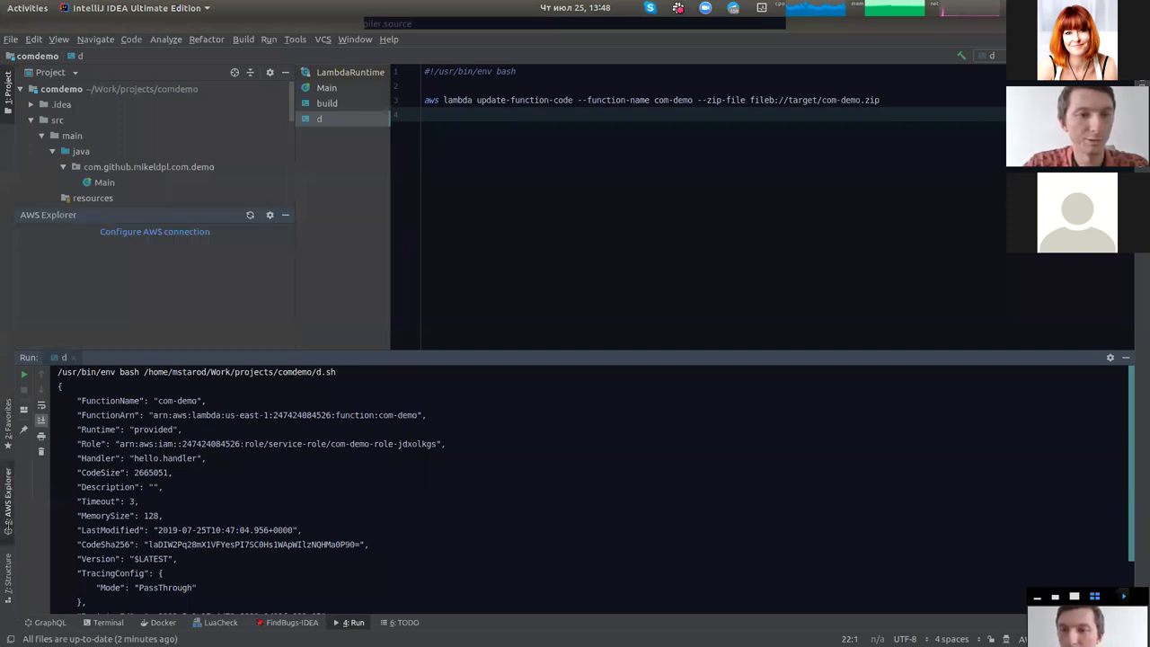
pyautogui.click(144, 232)
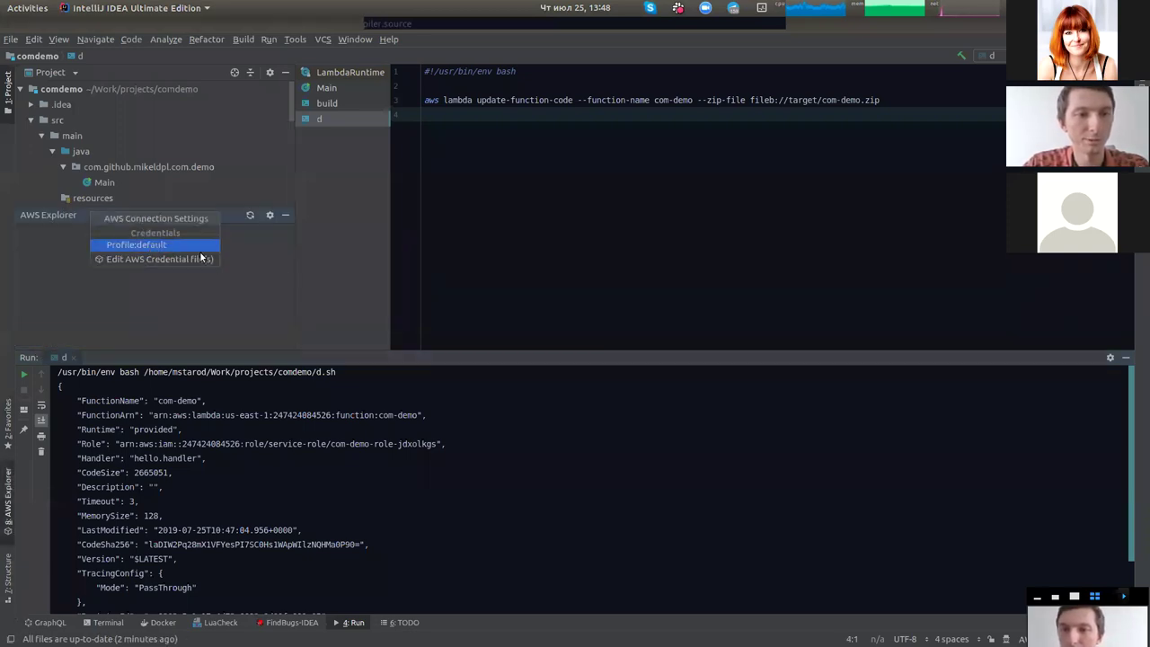
pyautogui.click(171, 241)
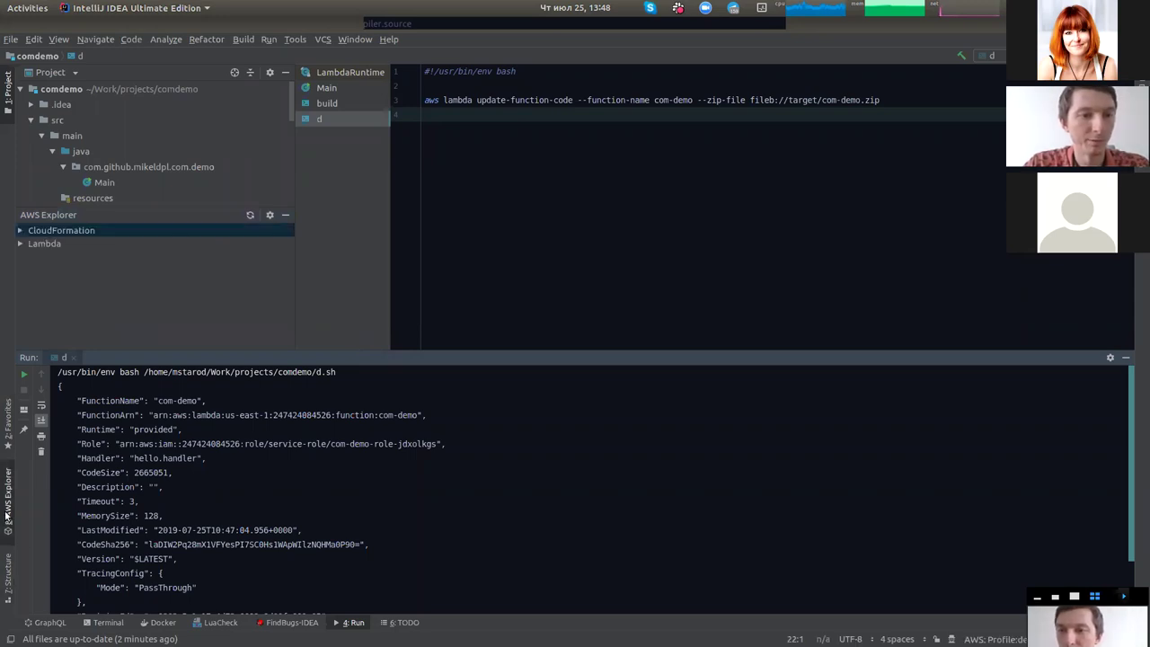
# Expand the CloudFormation and Lambda nodes in the AWS Explorer and enlarge it to show the full function list
pyautogui.doubleClick(31, 232)
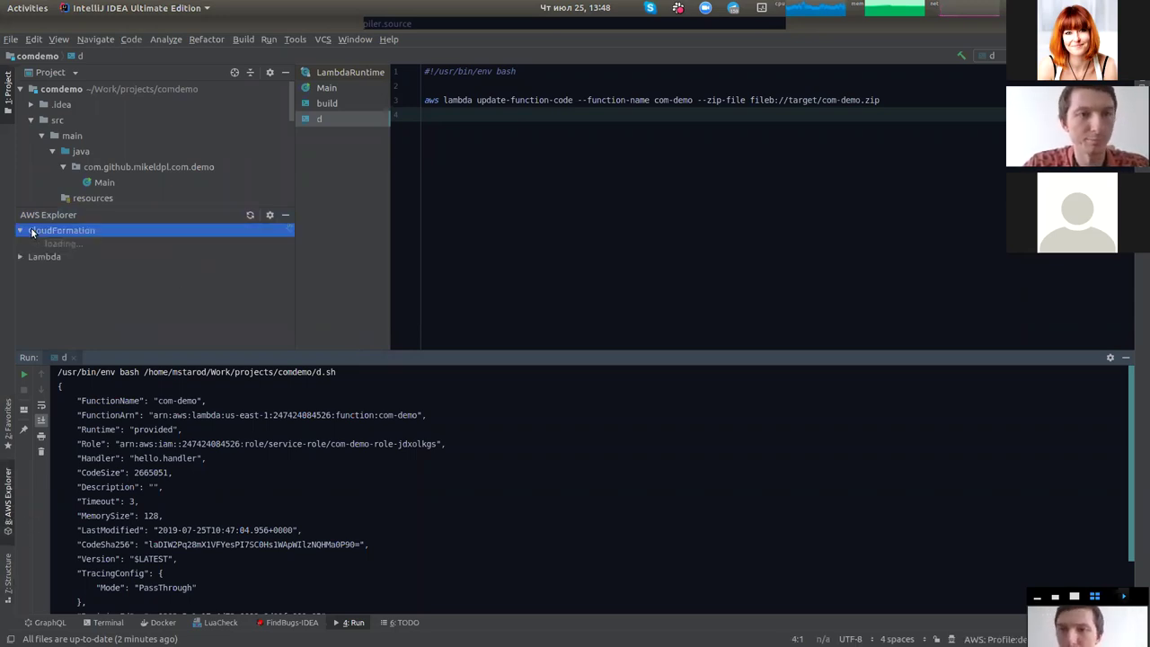
pyautogui.doubleClick(112, 256)
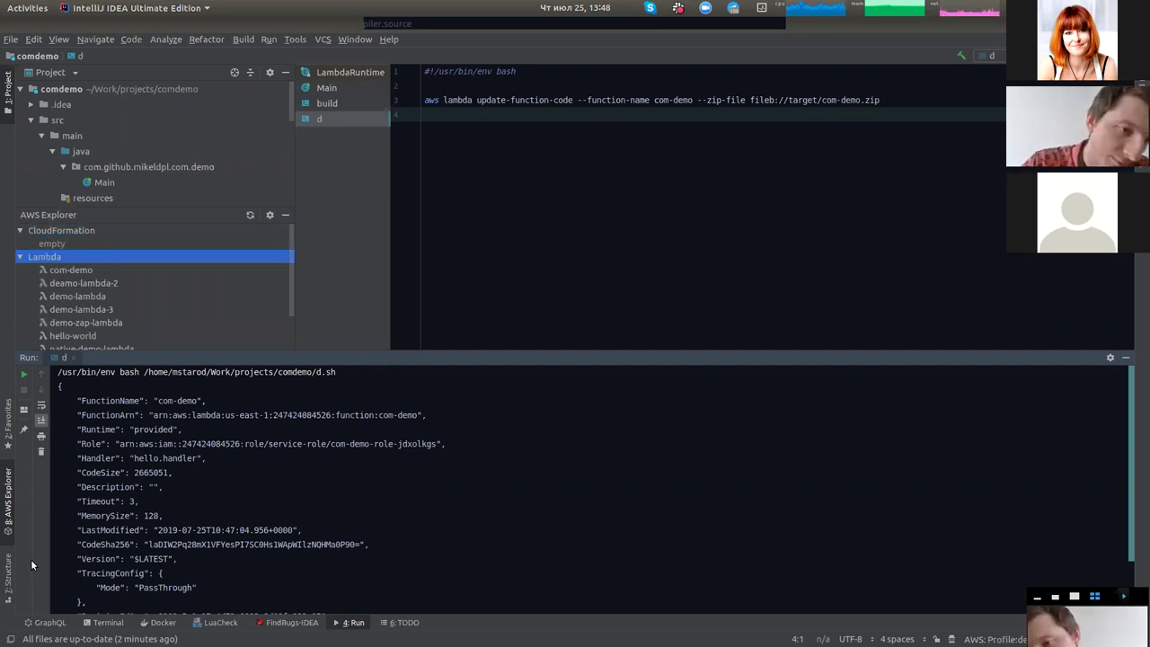
pyautogui.moveTo(215, 207); pyautogui.dragTo(192, 119)
pyautogui.click(97, 269)
pyautogui.click(70, 282)
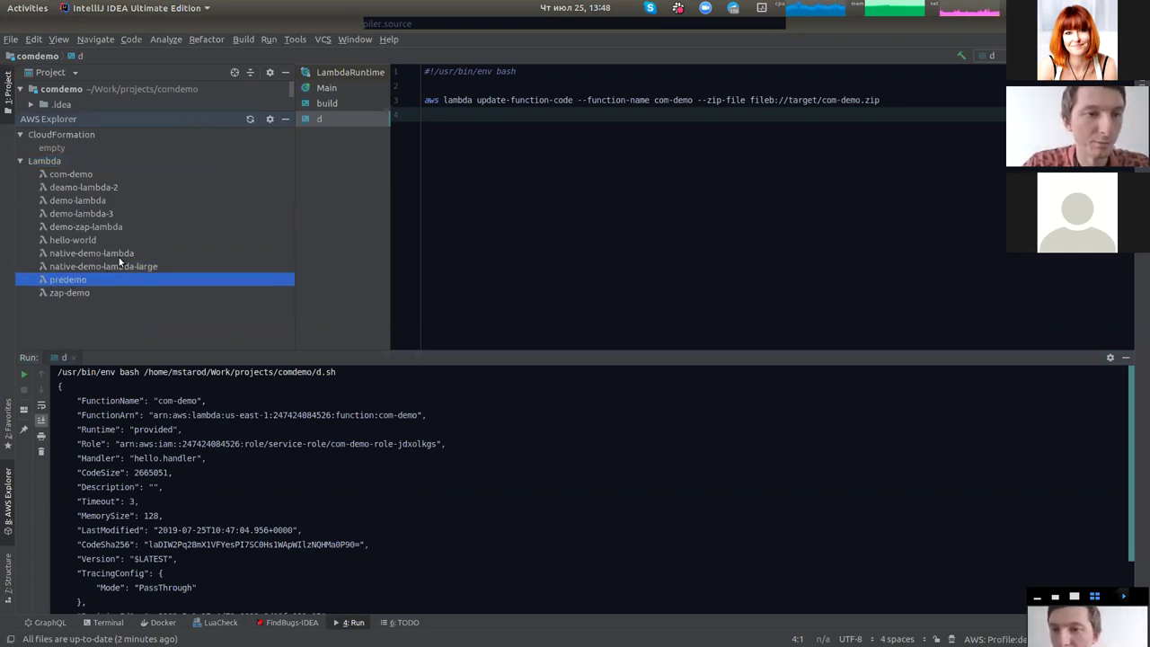
# Run the remote com-demo function from the AWS Explorer with {} as the input text
pyautogui.click(81, 176)
pyautogui.rightClick(79, 175)
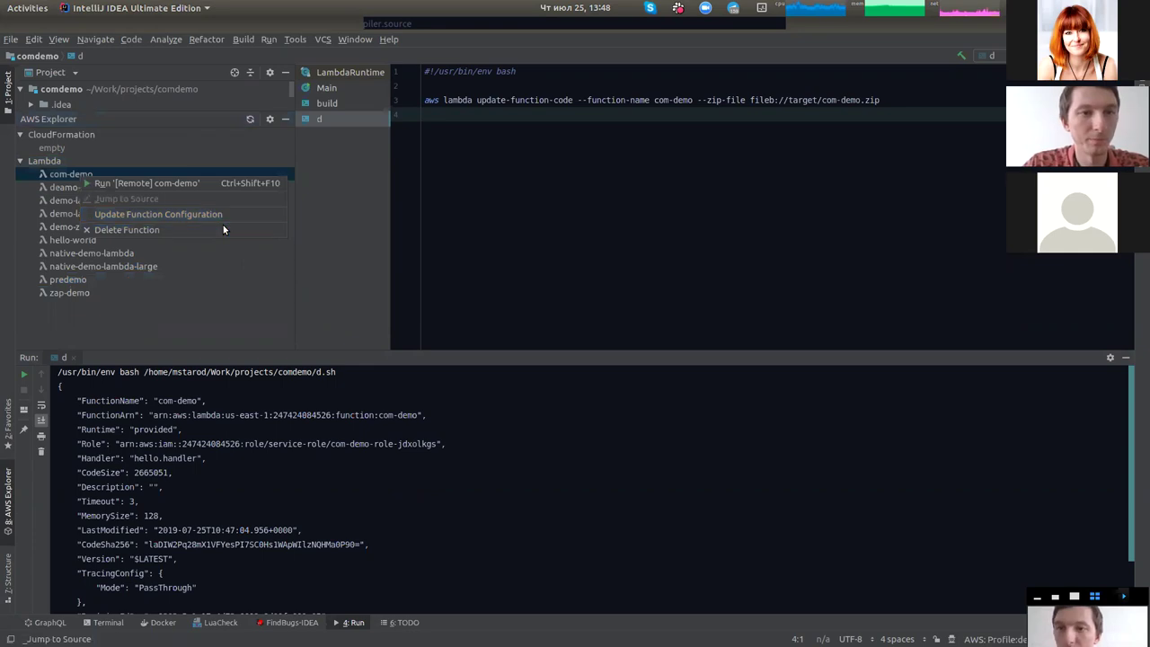
pyautogui.press('Escape')
pyautogui.click(543, 319)
pyautogui.write('{}')
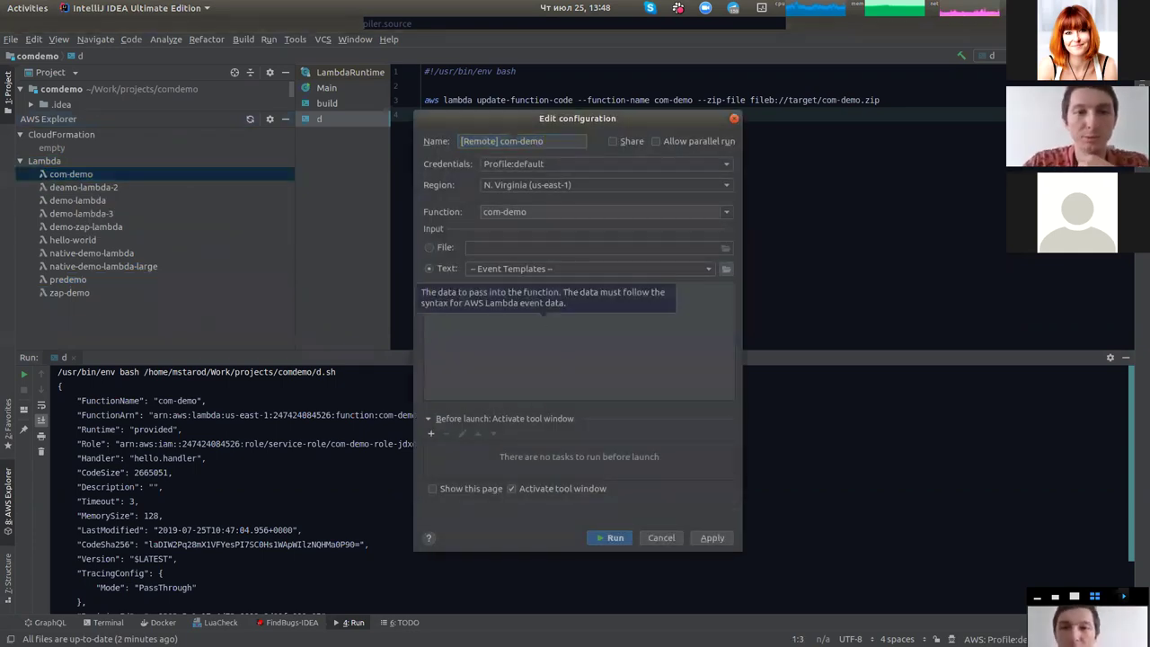
pyautogui.click(611, 537)
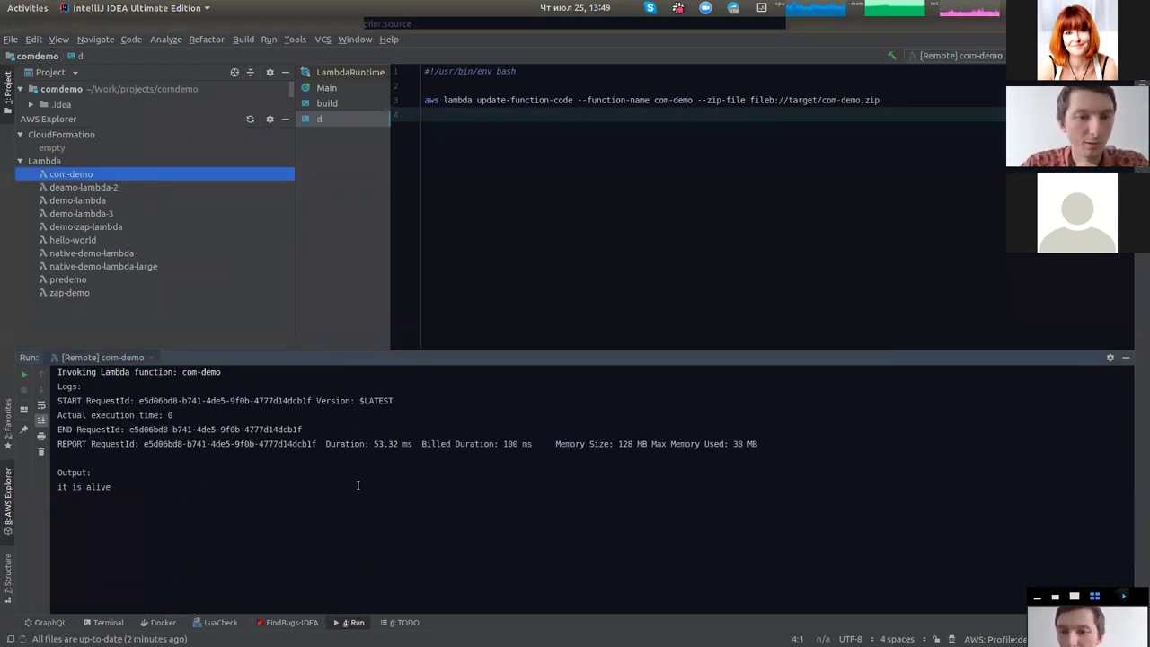
# Examine the output and duration of the remote com-demo run, and invoke the function again
pyautogui.moveTo(394, 486); pyautogui.dragTo(26, 495)
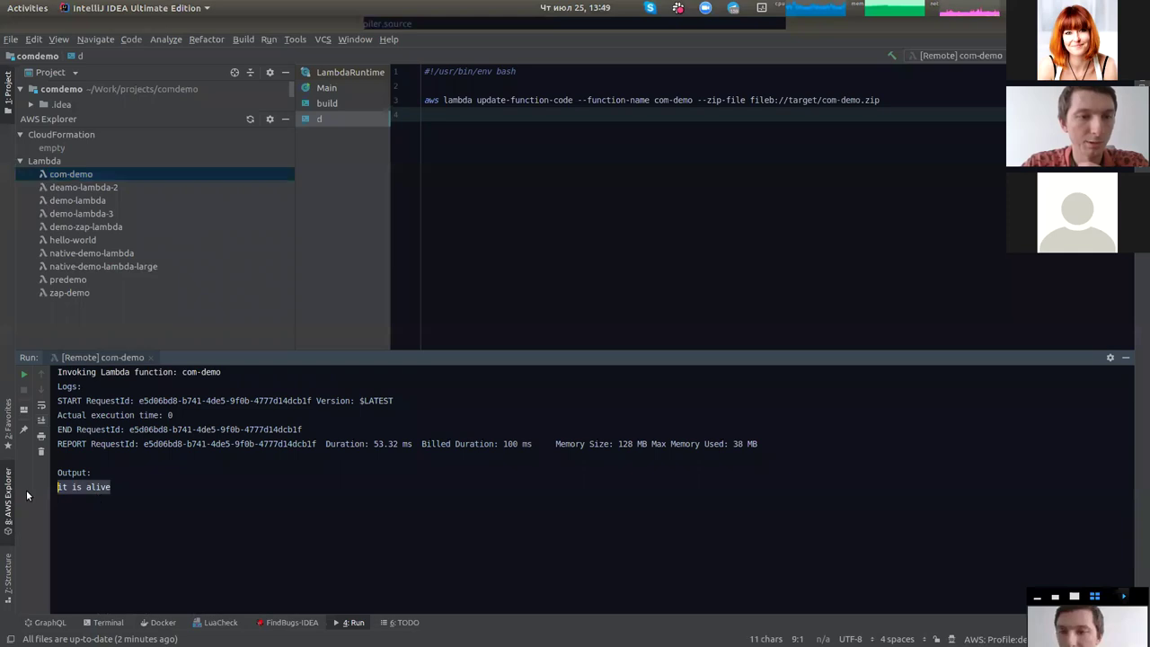
pyautogui.moveTo(360, 443); pyautogui.dragTo(410, 443)
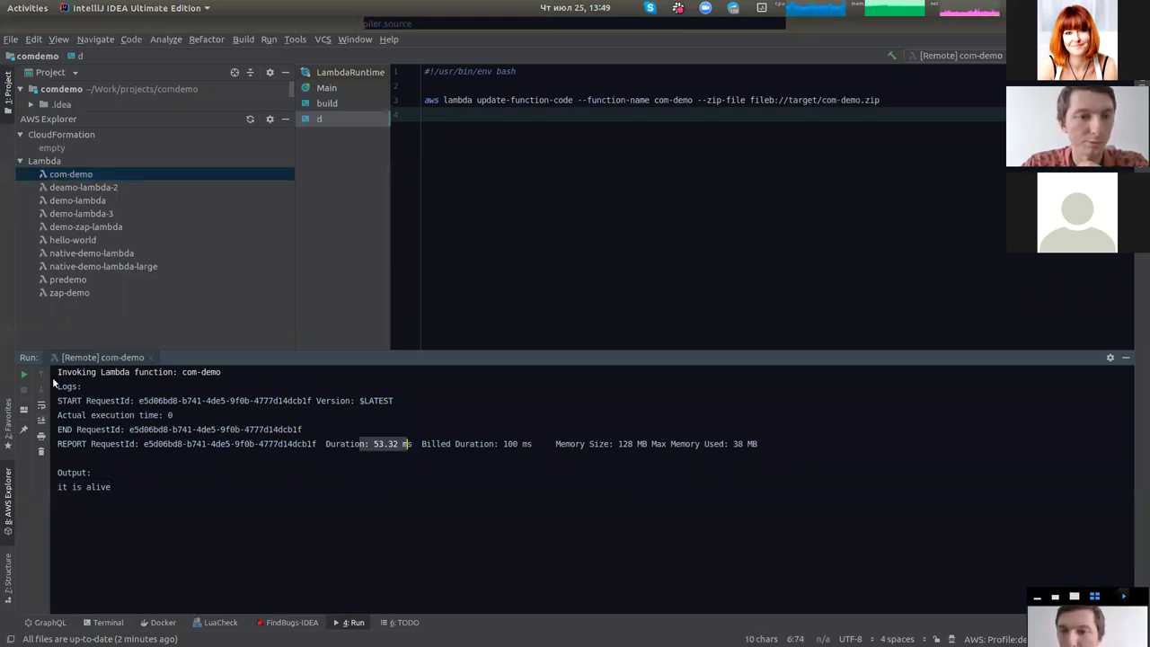
pyautogui.click(23, 378)
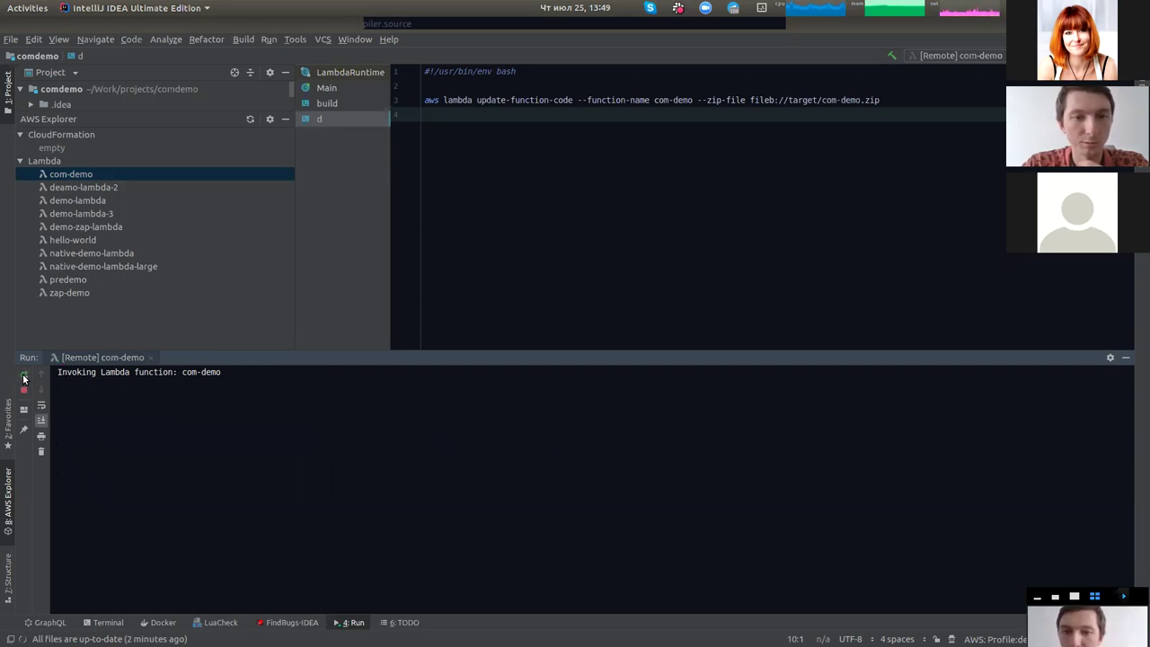
pyautogui.click(23, 378)
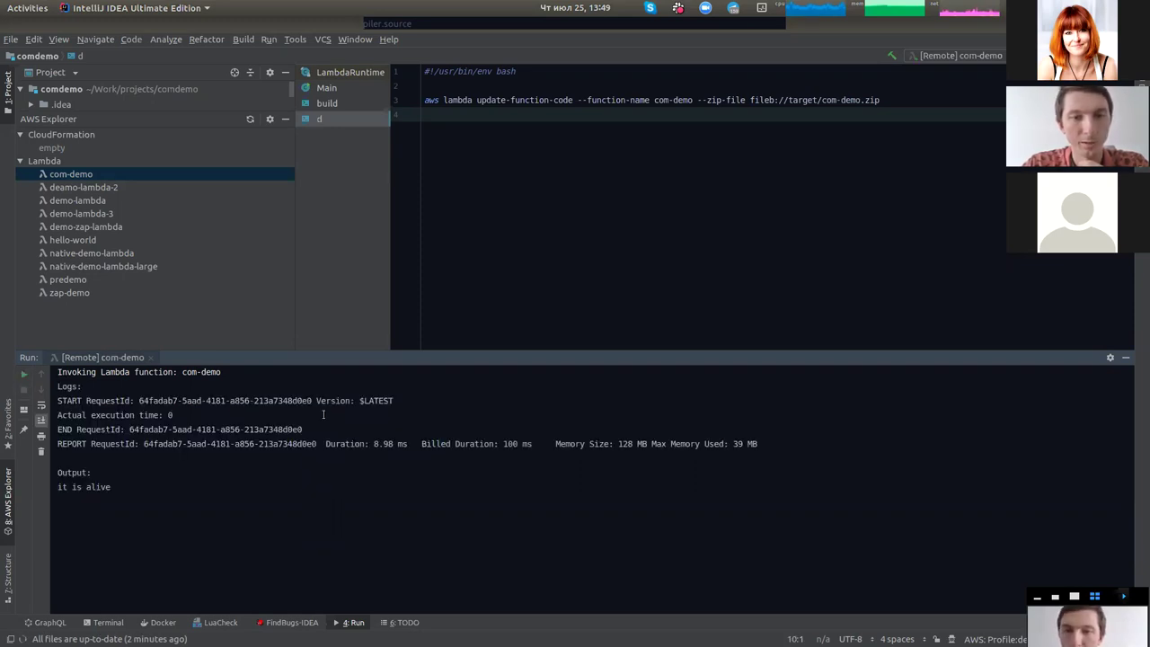
# Rerun the remote com-demo function and highlight the actual execution time in its log output
pyautogui.click(24, 378)
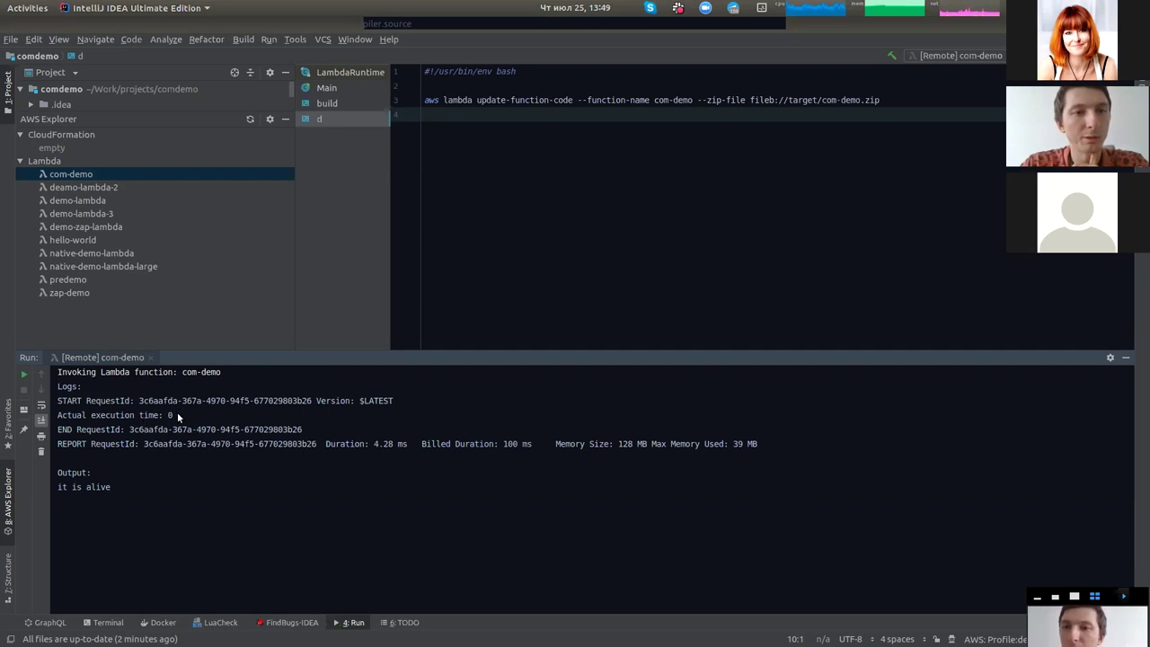
pyautogui.moveTo(177, 416); pyautogui.dragTo(135, 416)
# Hide the AWS Explorer, open the Main class, and follow LambdaRuntime to its run() method to inspect how startTime is used
pyautogui.hotkey('alt', '8')
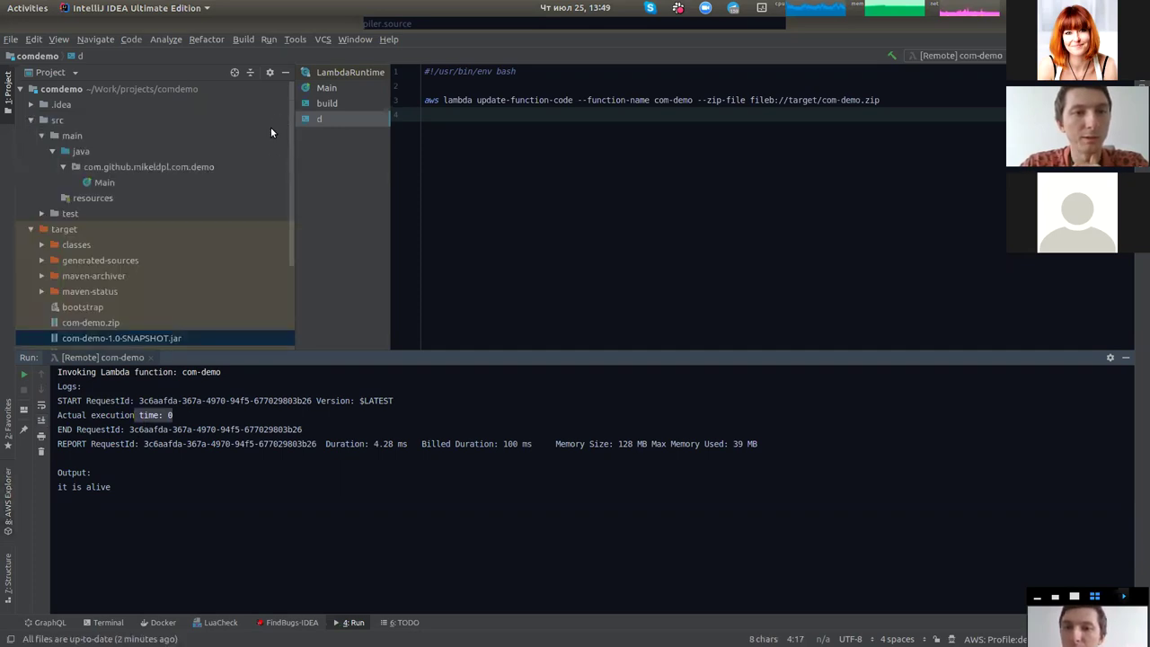
pyautogui.doubleClick(104, 183)
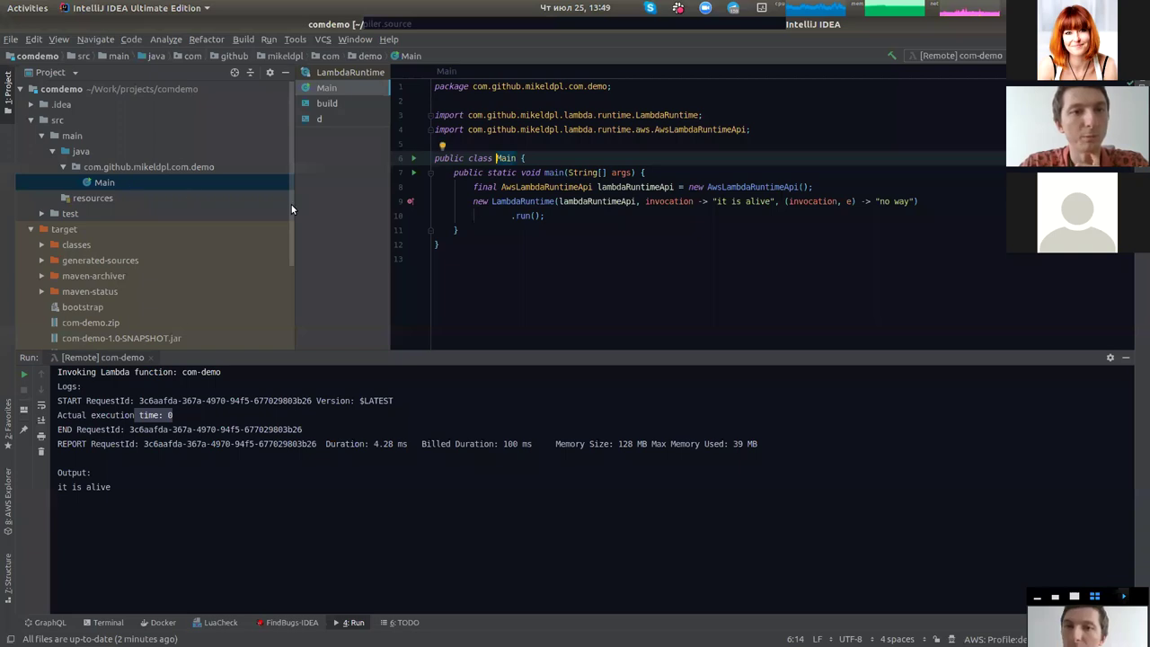
pyautogui.keyDown('ctrl'); pyautogui.click(536, 201); pyautogui.keyUp('ctrl')
pyautogui.scroll(-3, 588, 260)
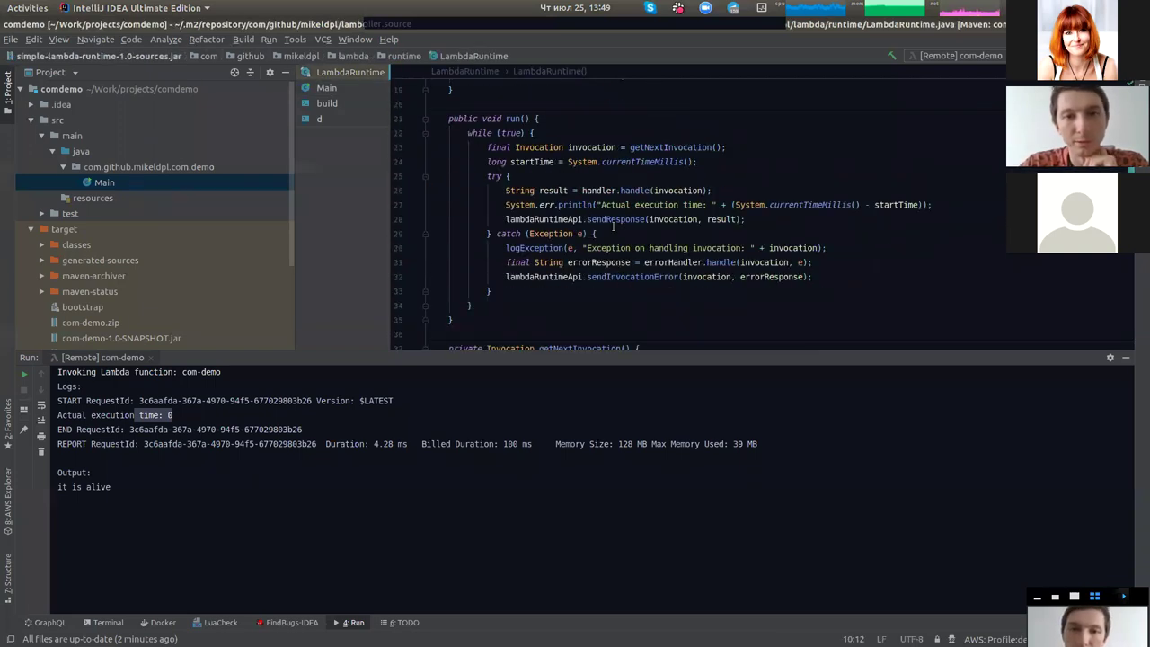
pyautogui.click(531, 161)
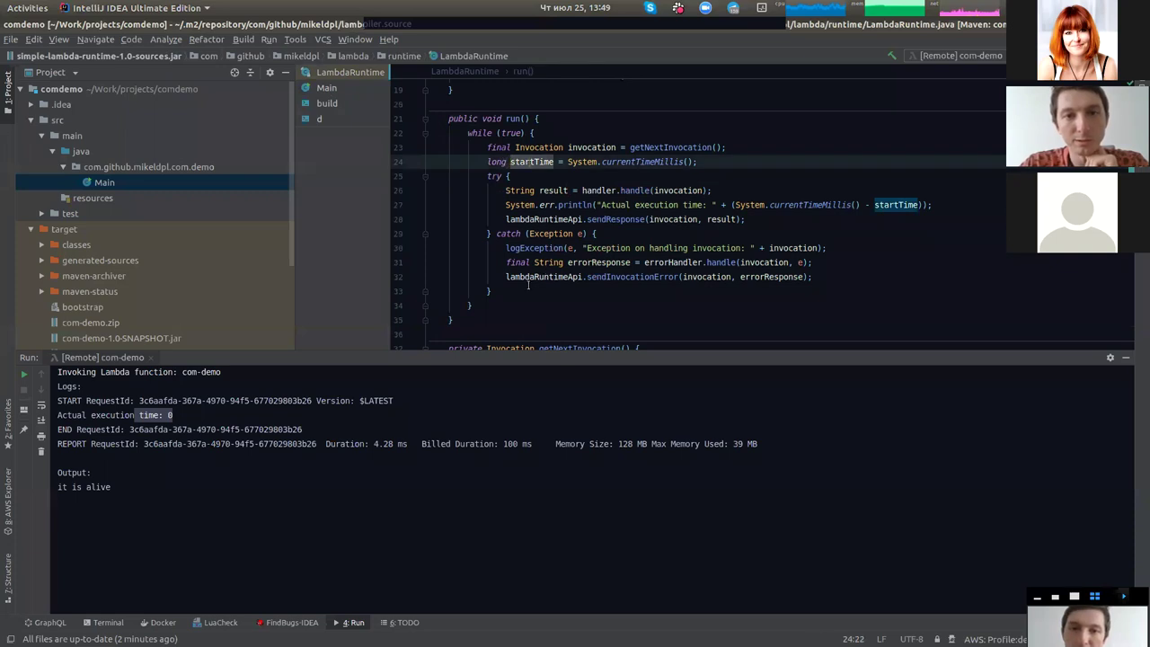
# Compare the logged actual execution time with the reported duration, and invoke the remote com-demo function again
pyautogui.click(115, 415)
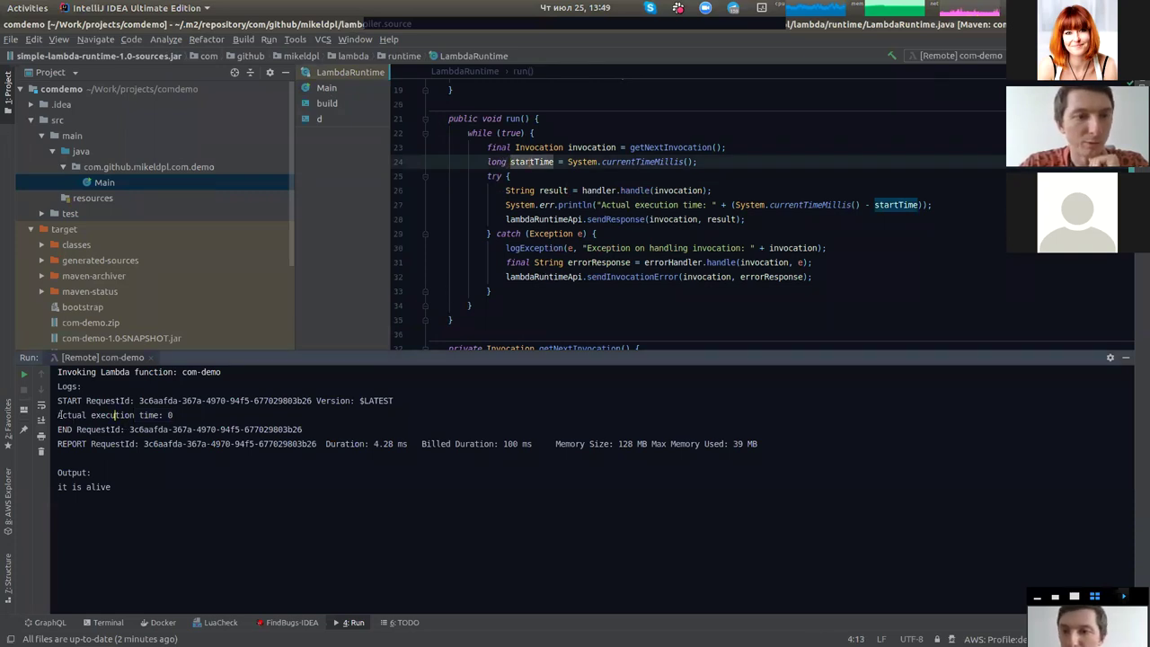
pyautogui.moveTo(58, 415); pyautogui.dragTo(172, 415)
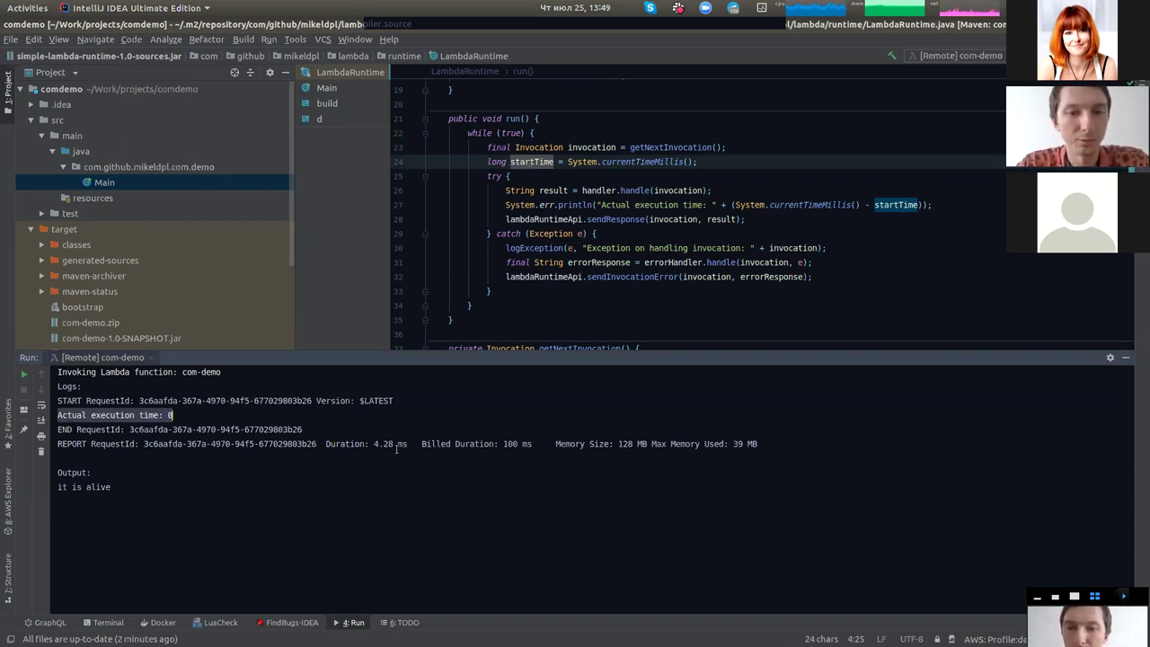
pyautogui.moveTo(374, 443); pyautogui.dragTo(408, 444)
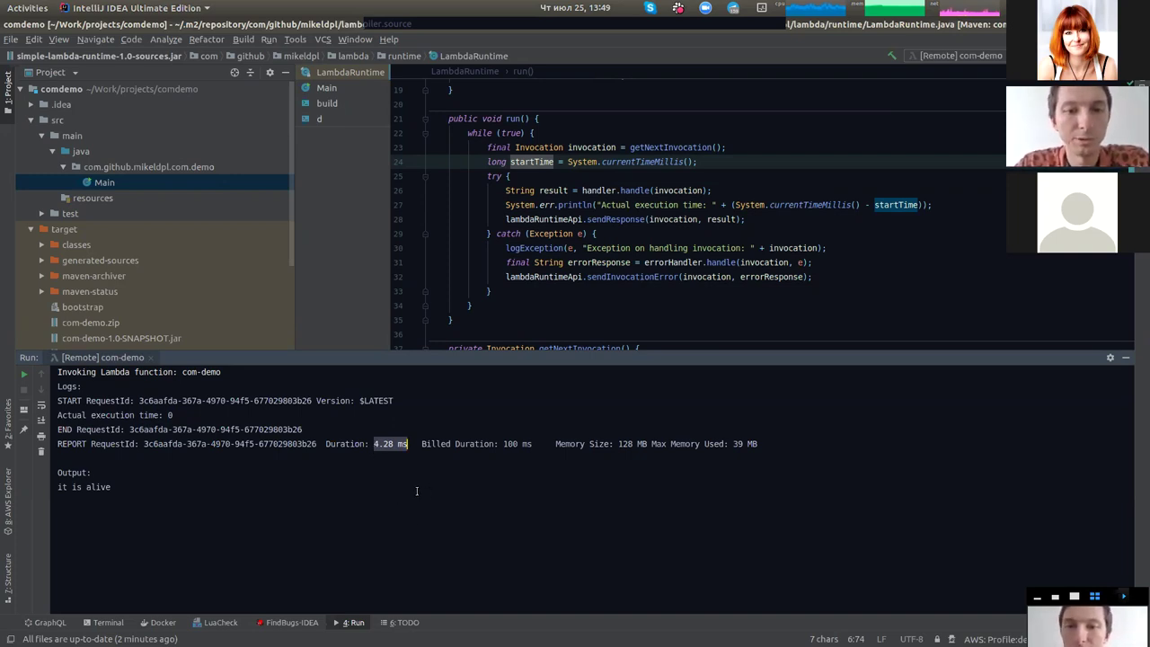
pyautogui.click(23, 376)
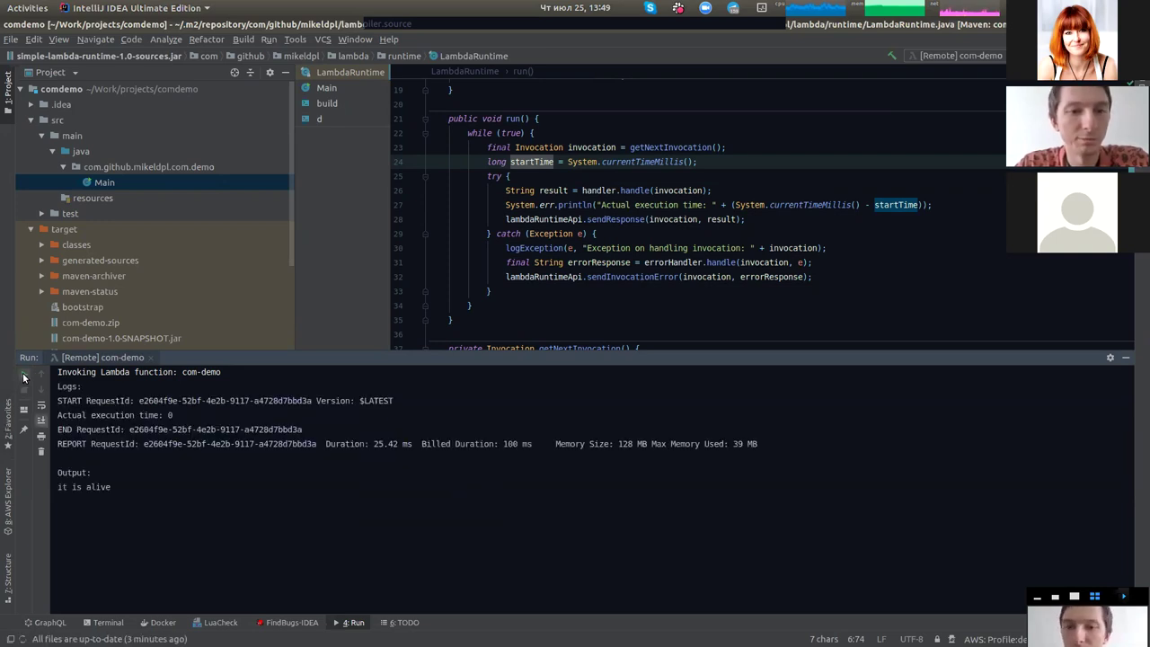